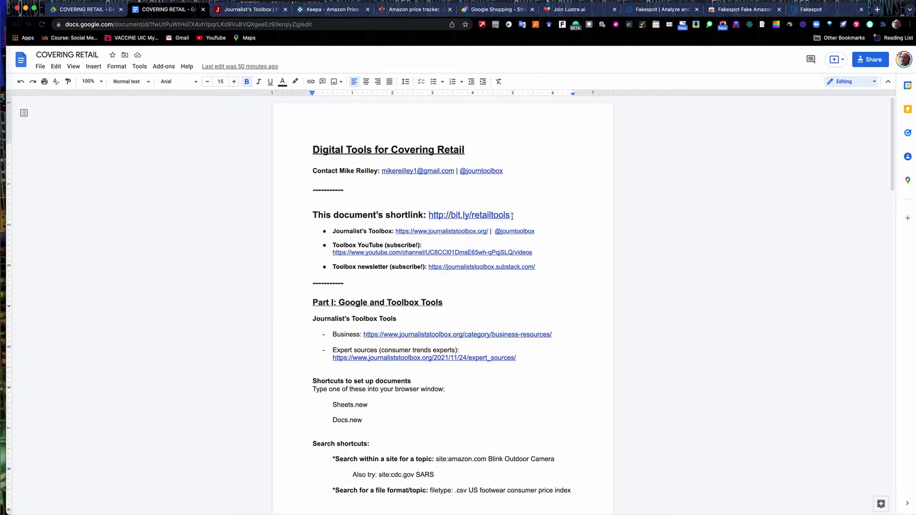
# Highlight the bit.ly/retailtools shortlink in the handout, then clear the selection and scroll the page
pyautogui.moveTo(512, 216); pyautogui.dragTo(428, 214)
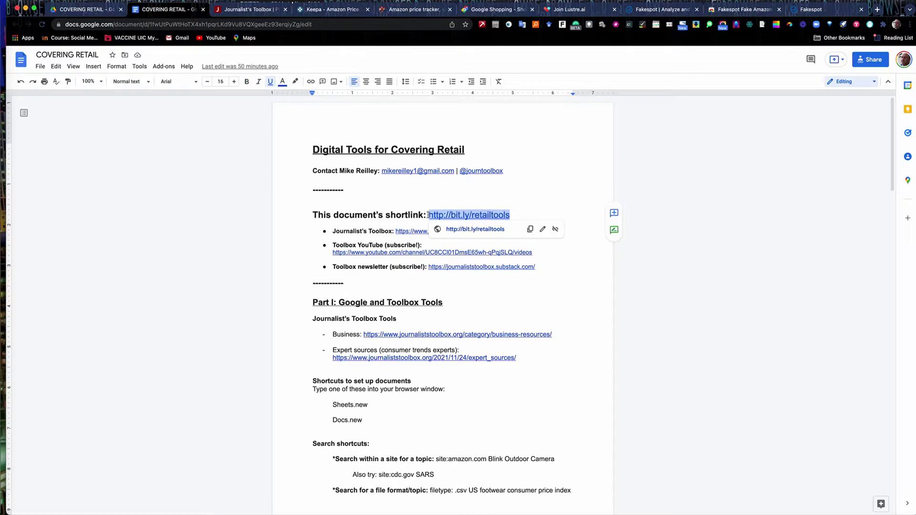
pyautogui.click(384, 217)
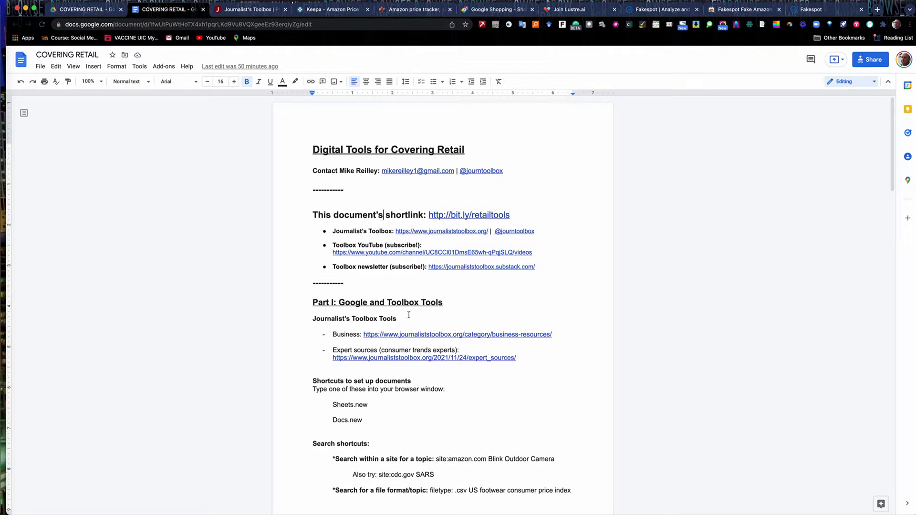
pyautogui.scroll(-20, 407, 343)
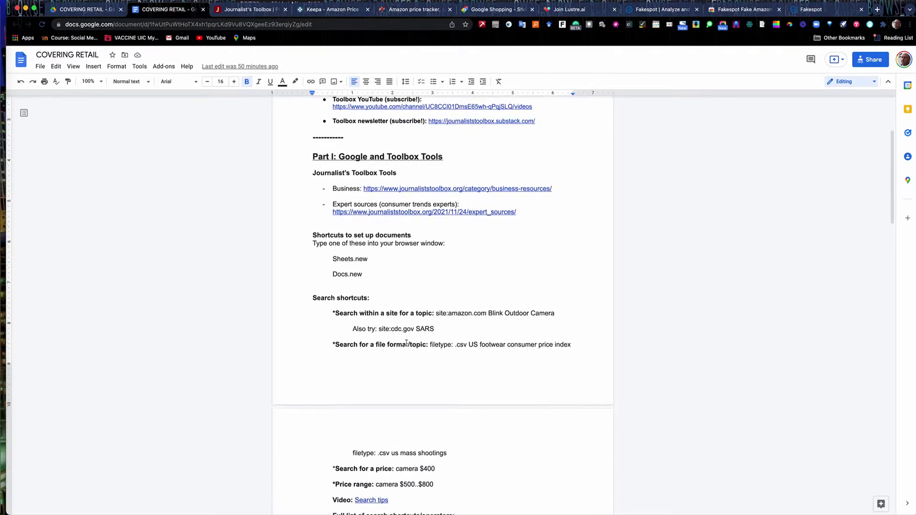
pyautogui.scroll(5, 407, 343)
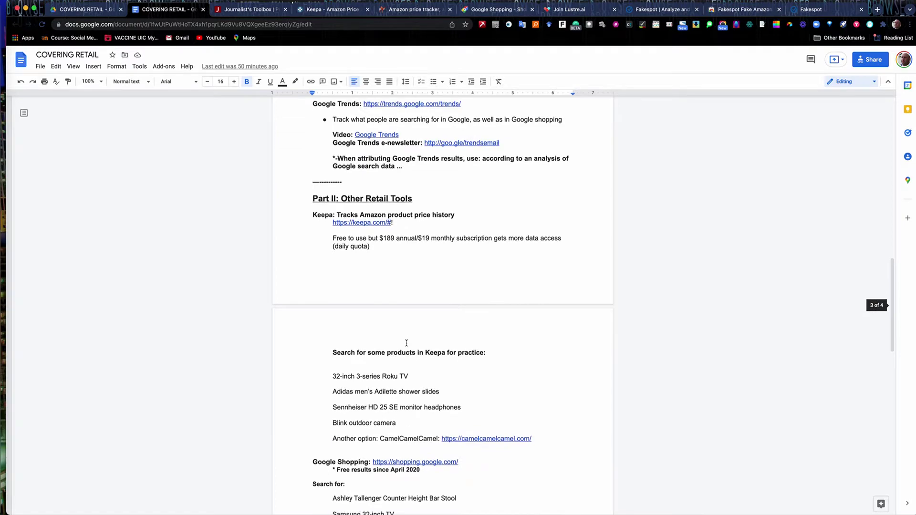
pyautogui.scroll(-3, 406, 342)
pyautogui.scroll(11, 407, 343)
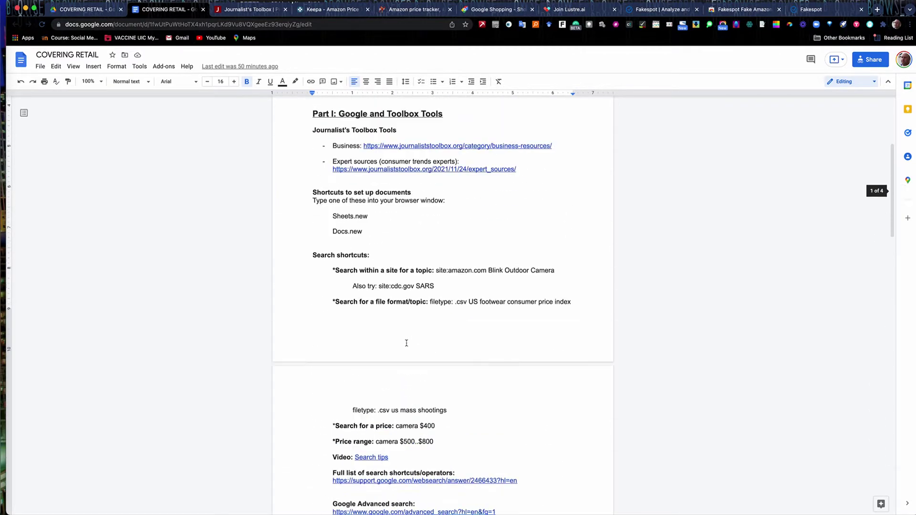
pyautogui.scroll(-4, 406, 343)
pyautogui.scroll(-8, 407, 343)
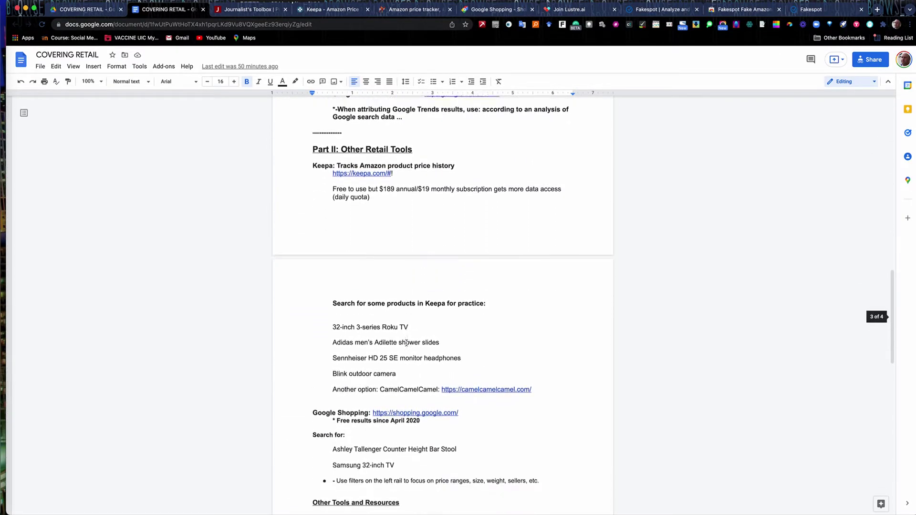
pyautogui.scroll(-1, 406, 343)
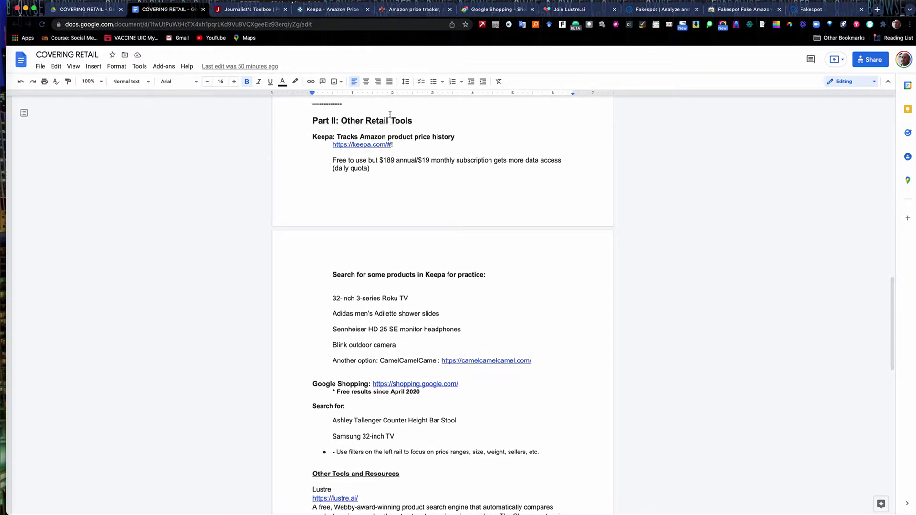
# On Journalist's Toolbox, look through the Browse Topics list without choosing a topic
pyautogui.click(238, 10)
pyautogui.scroll(-7, 405, 377)
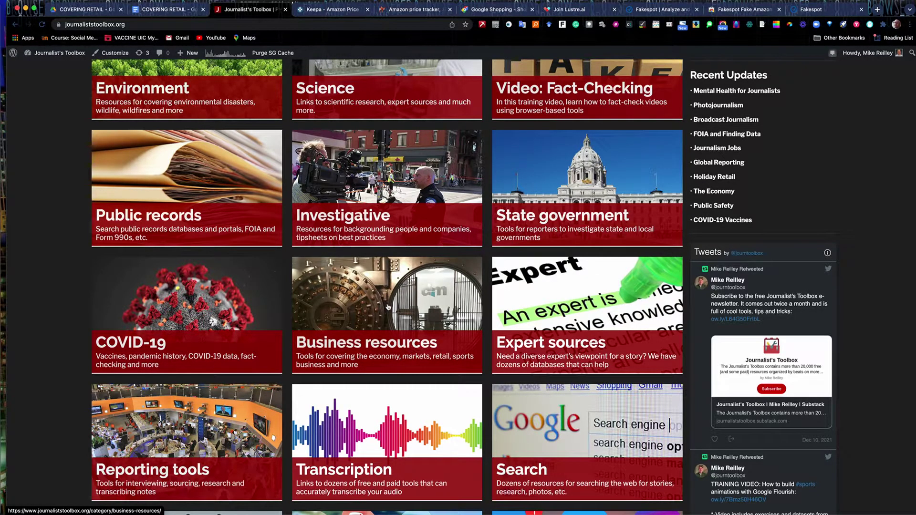
pyautogui.scroll(1, 389, 307)
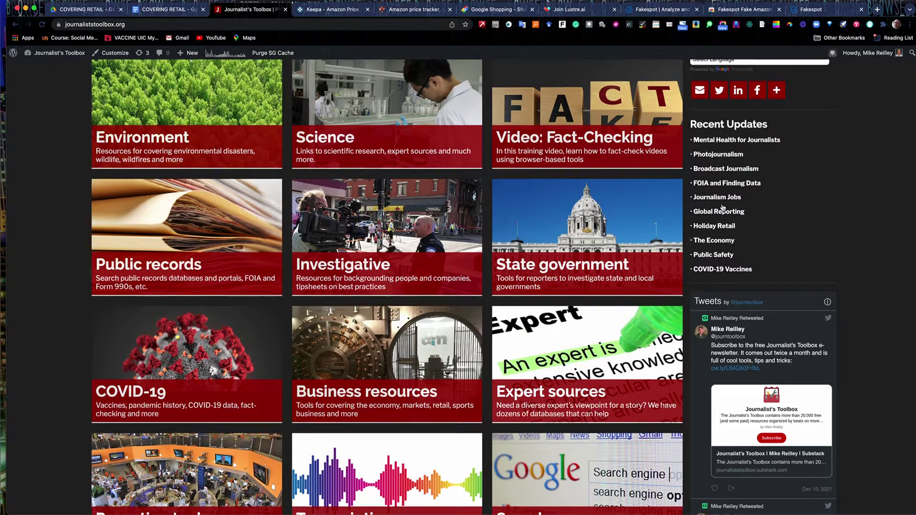
pyautogui.scroll(5, 723, 210)
pyautogui.click(721, 249)
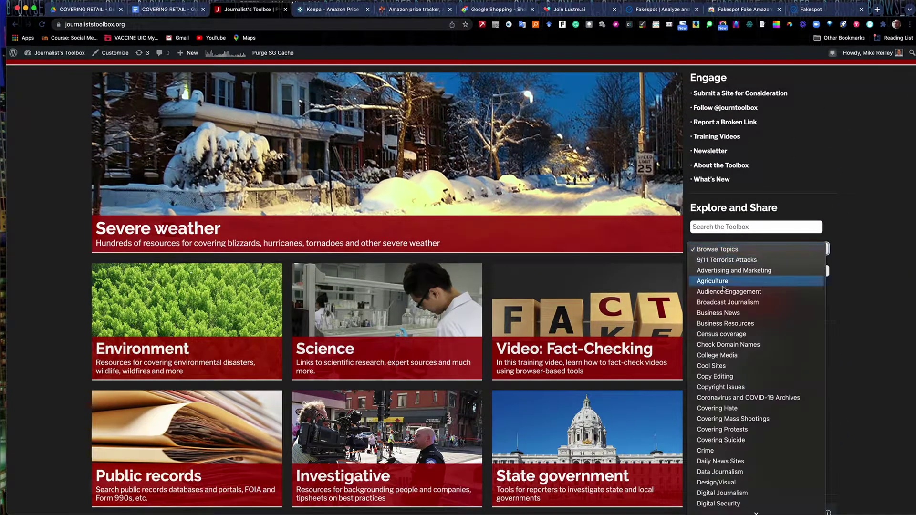
pyautogui.scroll(-10, 723, 314)
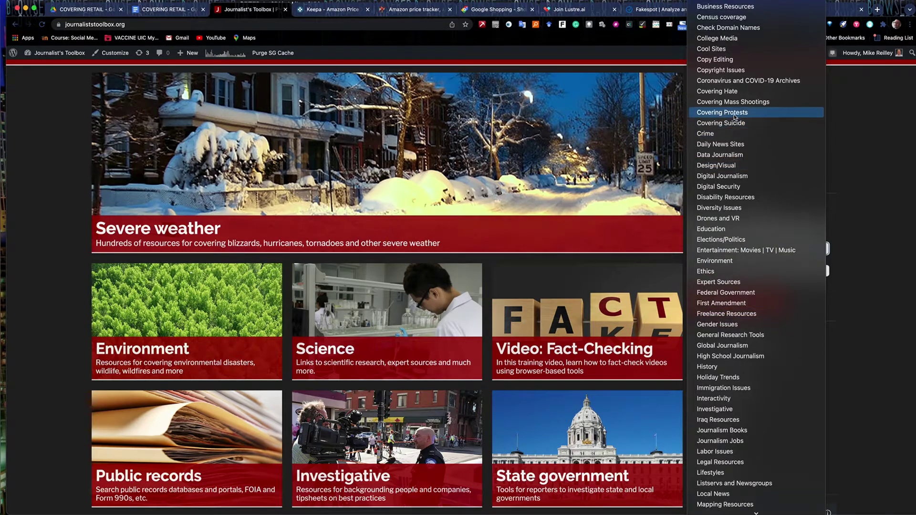
pyautogui.scroll(3, 721, 72)
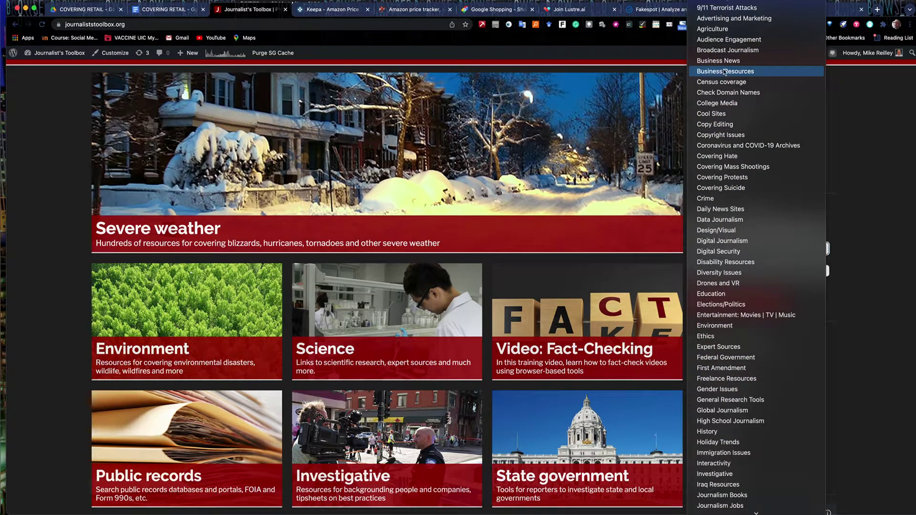
pyautogui.click(847, 167)
# Open the Business resources category and scroll through its topic tiles
pyautogui.scroll(-4, 374, 422)
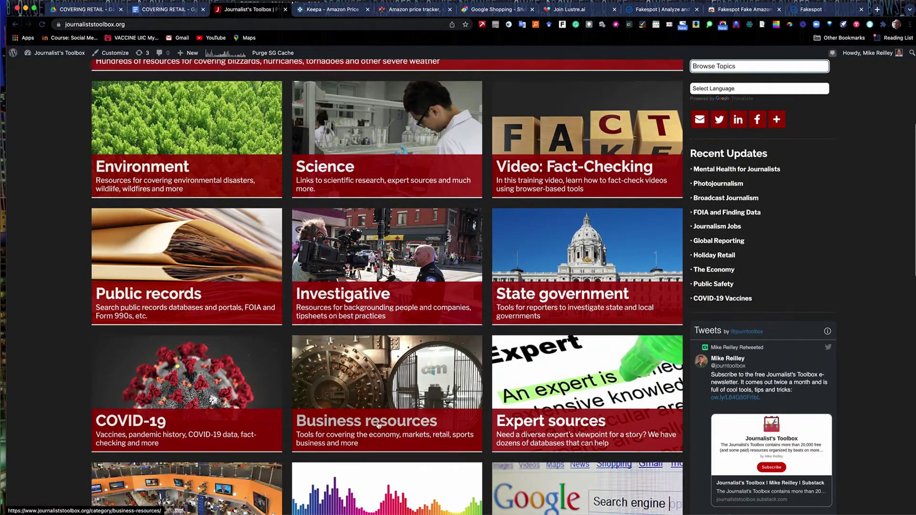
pyautogui.click(374, 422)
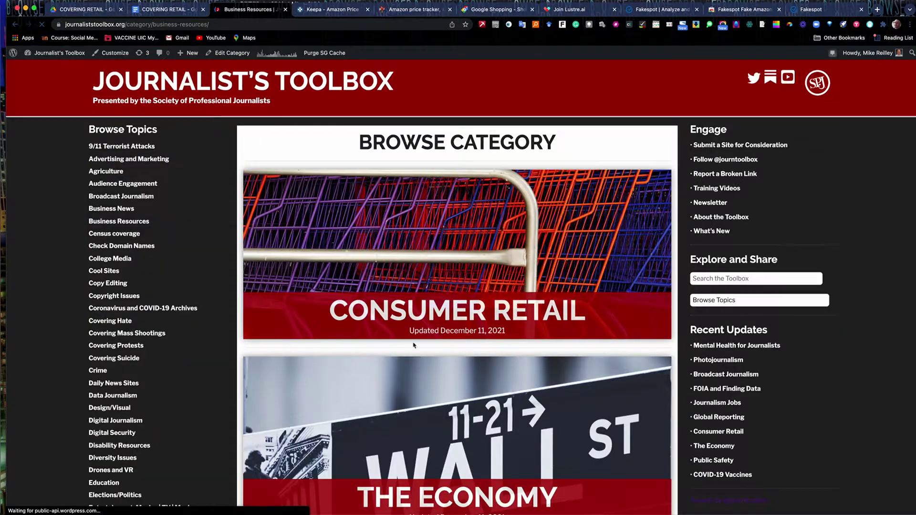
pyautogui.scroll(-3, 497, 381)
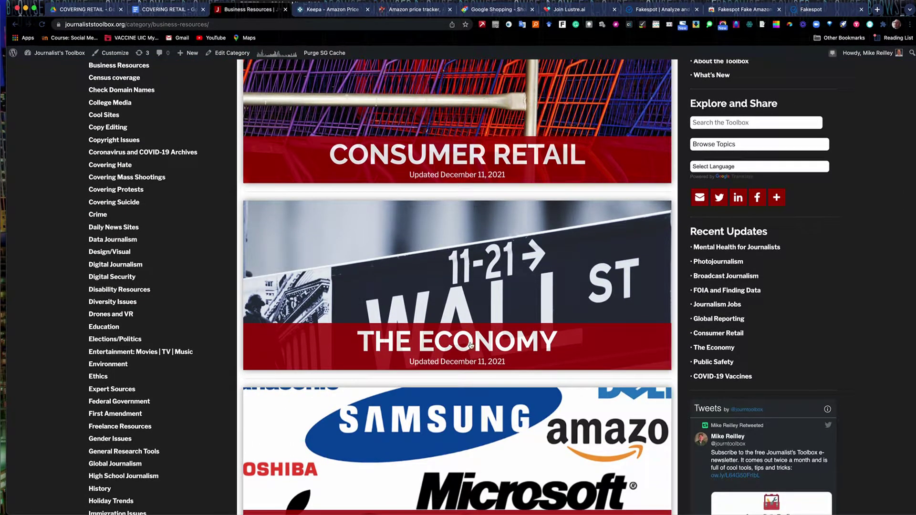
pyautogui.scroll(-2, 444, 277)
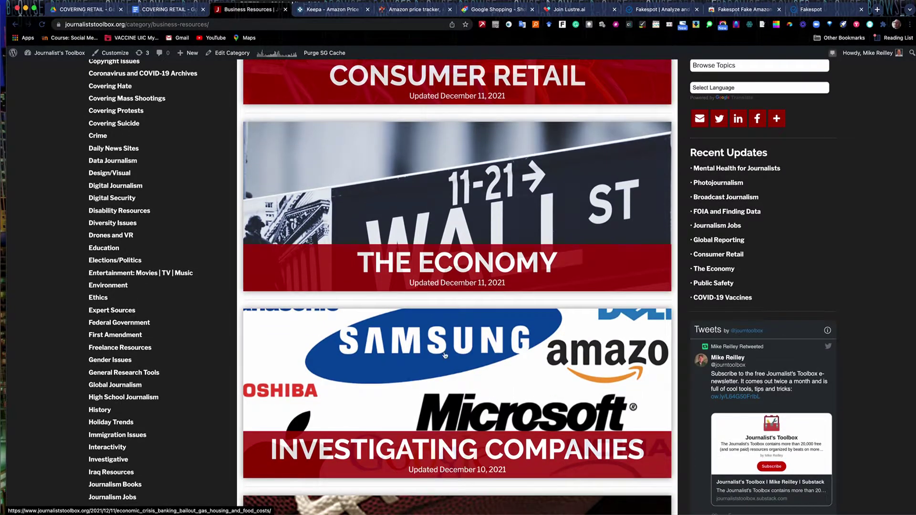
pyautogui.scroll(-3, 446, 406)
pyautogui.scroll(-12, 491, 406)
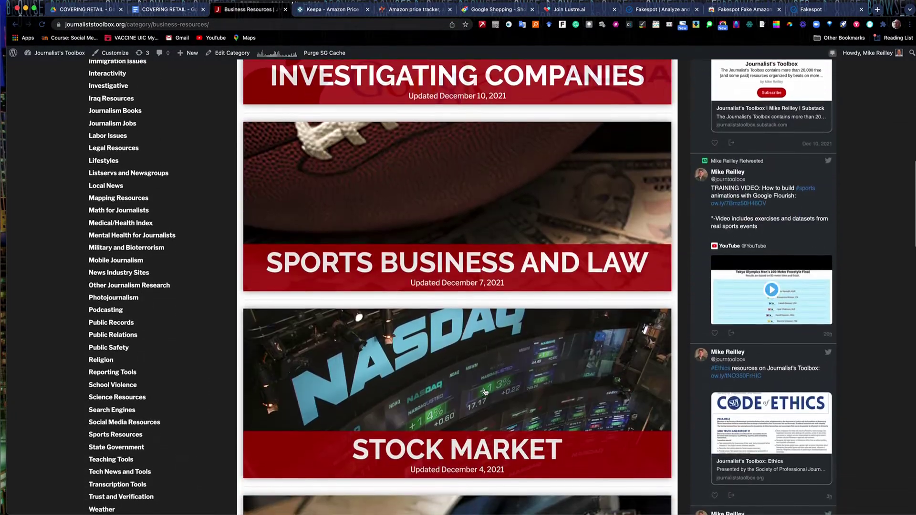
pyautogui.scroll(-10, 419, 276)
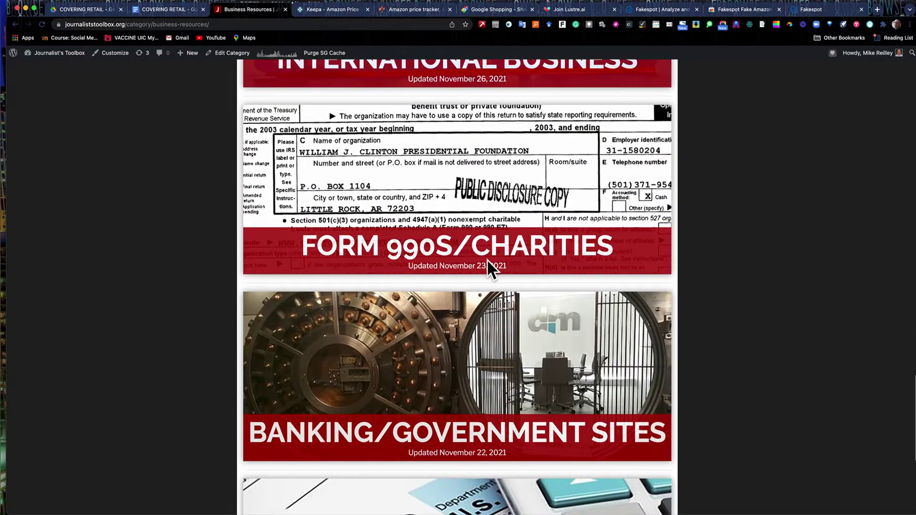
pyautogui.scroll(-3, 489, 265)
pyautogui.scroll(20, 461, 353)
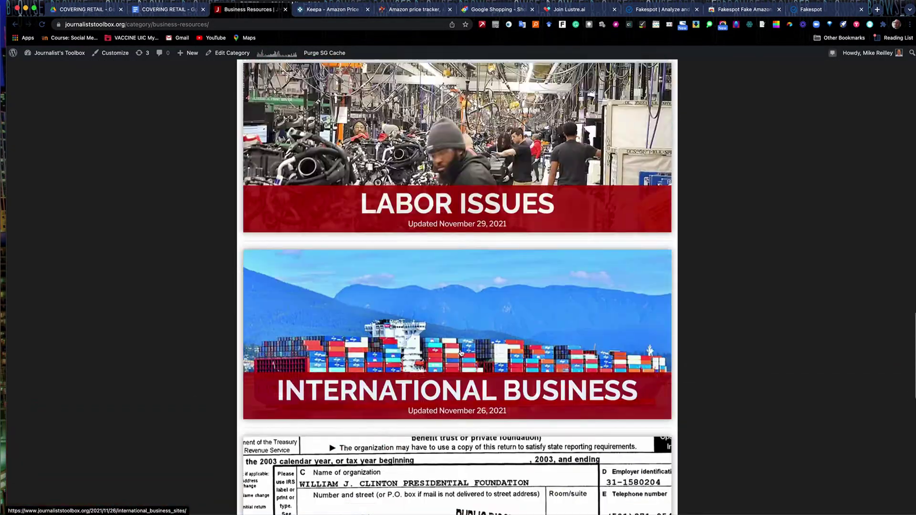
pyautogui.scroll(2, 461, 352)
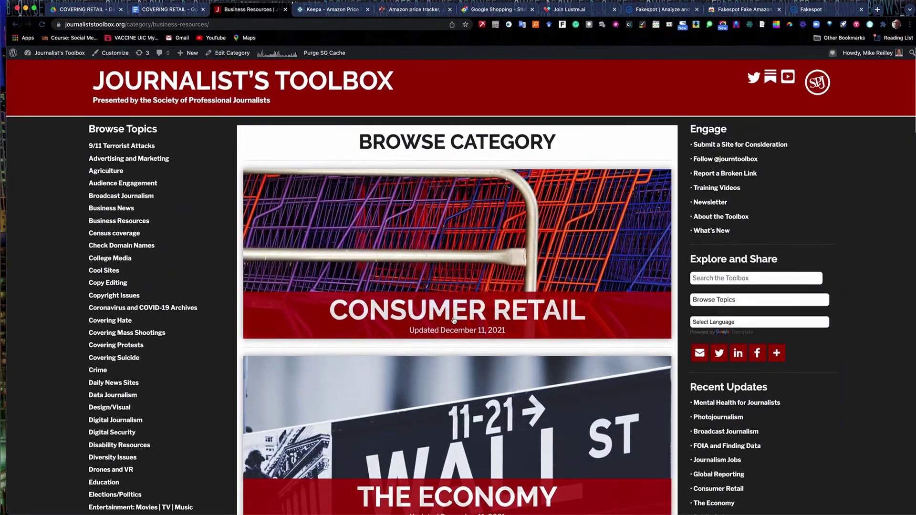
# Open the Consumer Retail resource list and scroll through its links
pyautogui.click(447, 295)
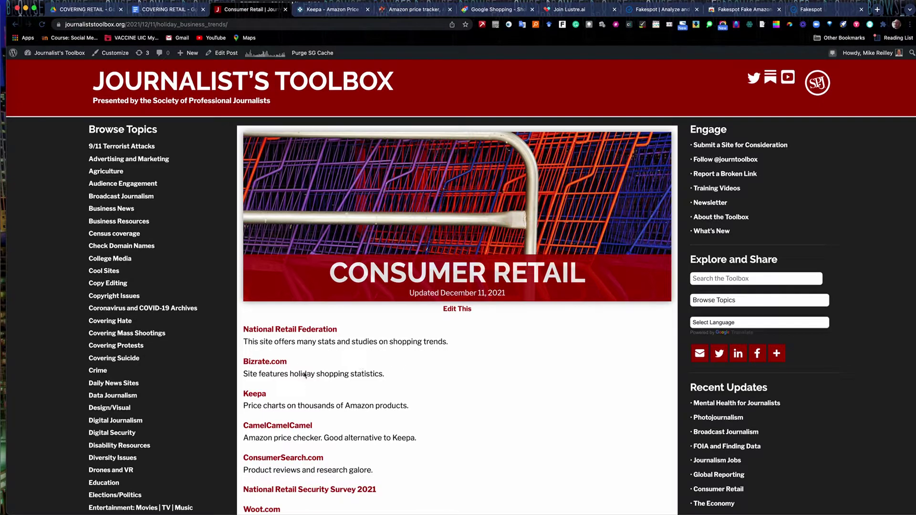
pyautogui.scroll(-3, 303, 335)
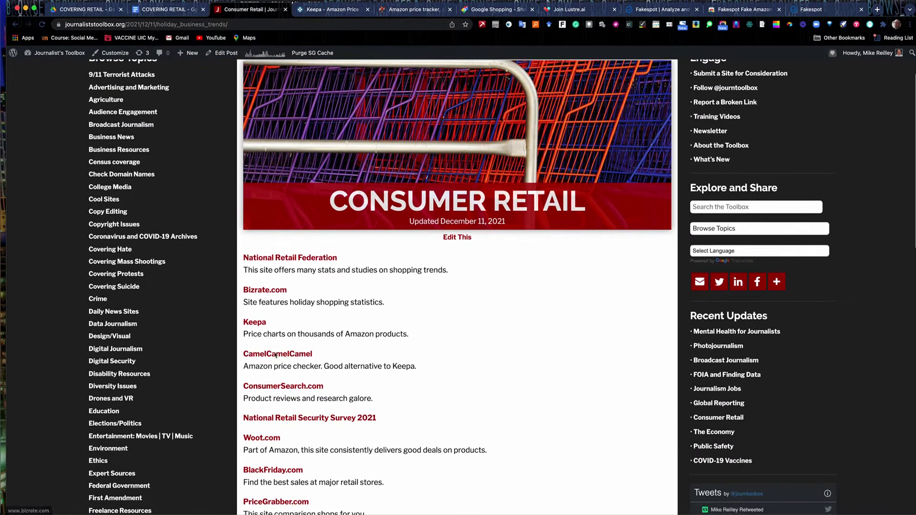
pyautogui.scroll(-15, 277, 424)
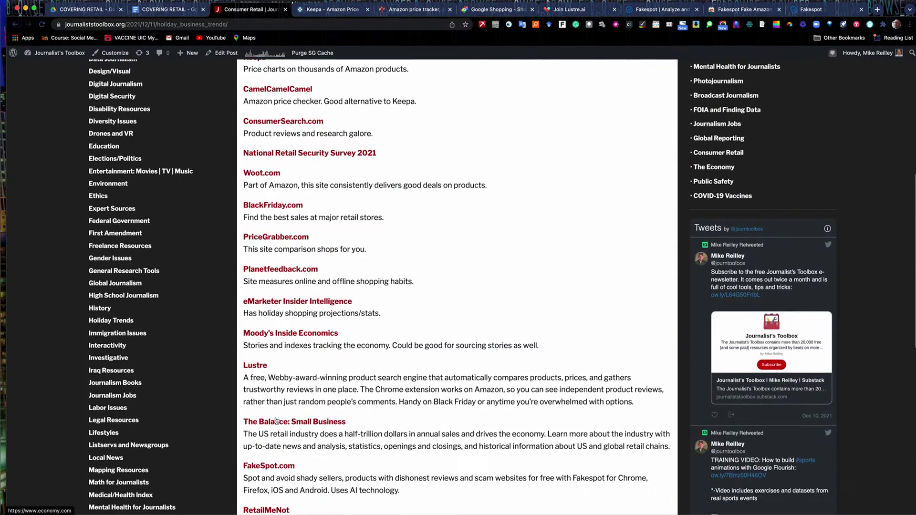
pyautogui.scroll(10, 276, 418)
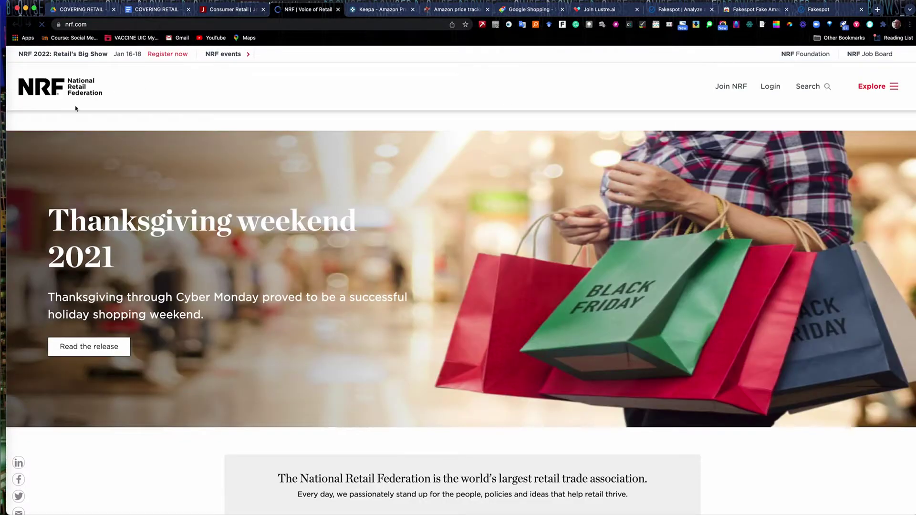
# Browse the National Retail Federation homepage, then return to the Consumer Retail page
pyautogui.scroll(-8, 271, 338)
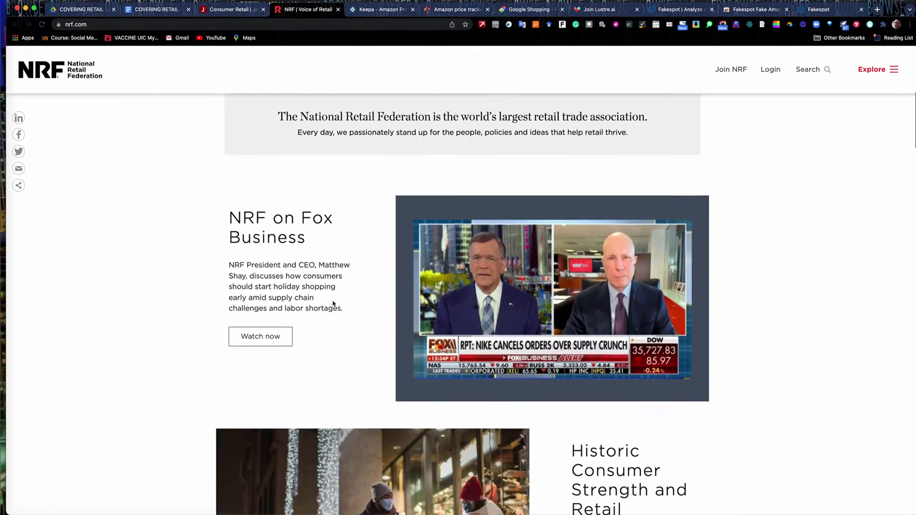
pyautogui.scroll(-6, 552, 452)
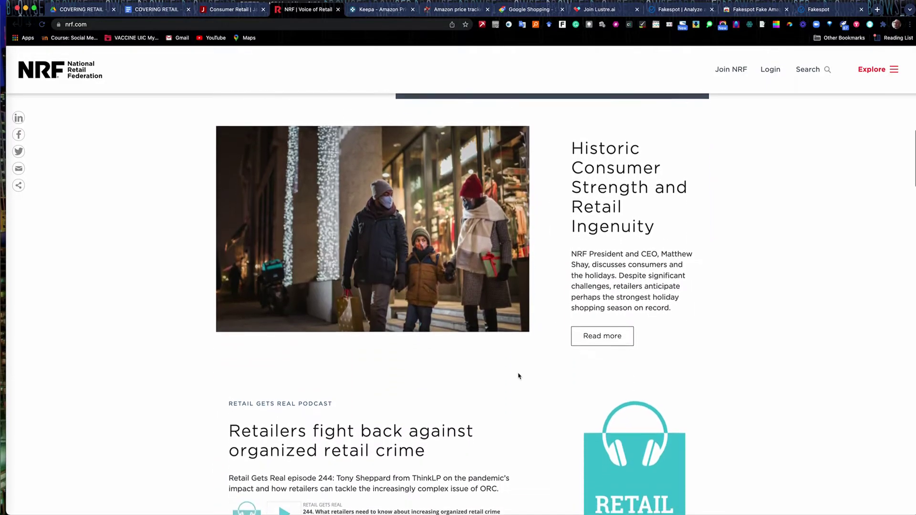
pyautogui.scroll(-5, 473, 348)
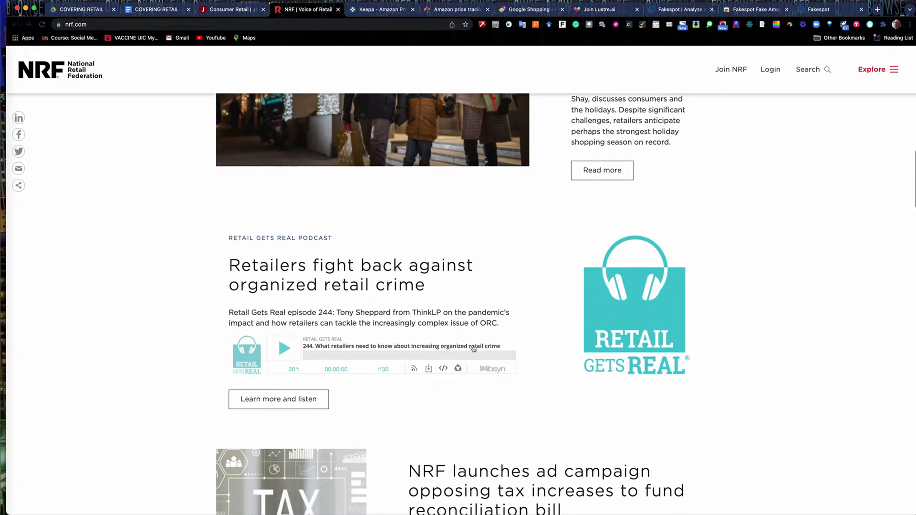
pyautogui.scroll(1, 474, 348)
pyautogui.scroll(15, 474, 347)
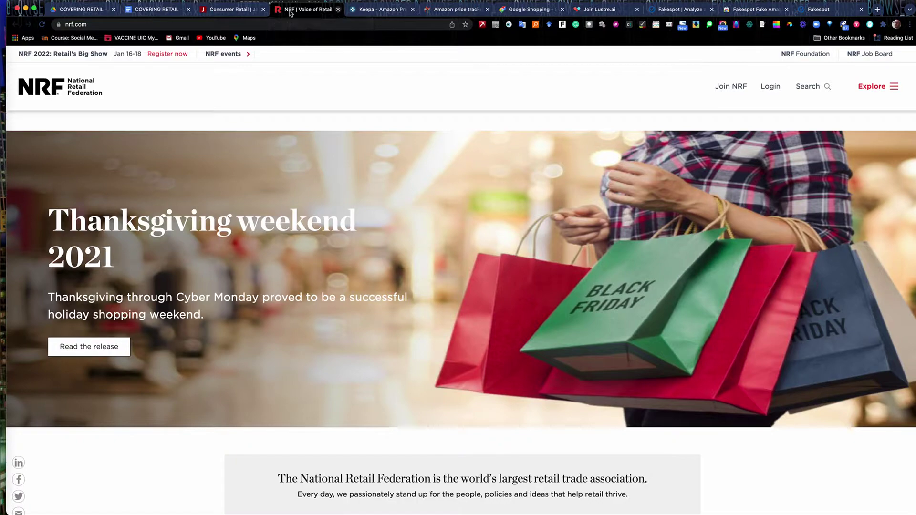
pyautogui.click(336, 10)
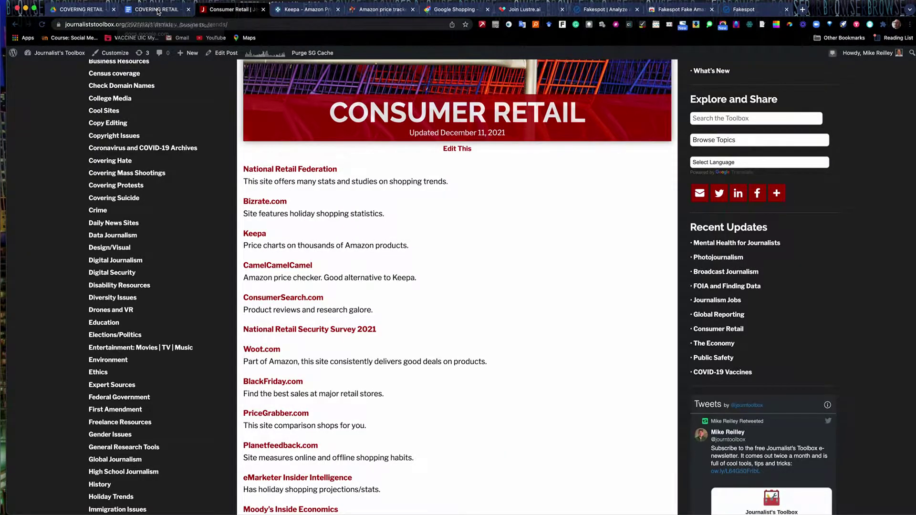
# In the COVERING RETAIL doc, select the whole 'Sennheiser HD 25 SE monitor headphones' line
pyautogui.click(159, 9)
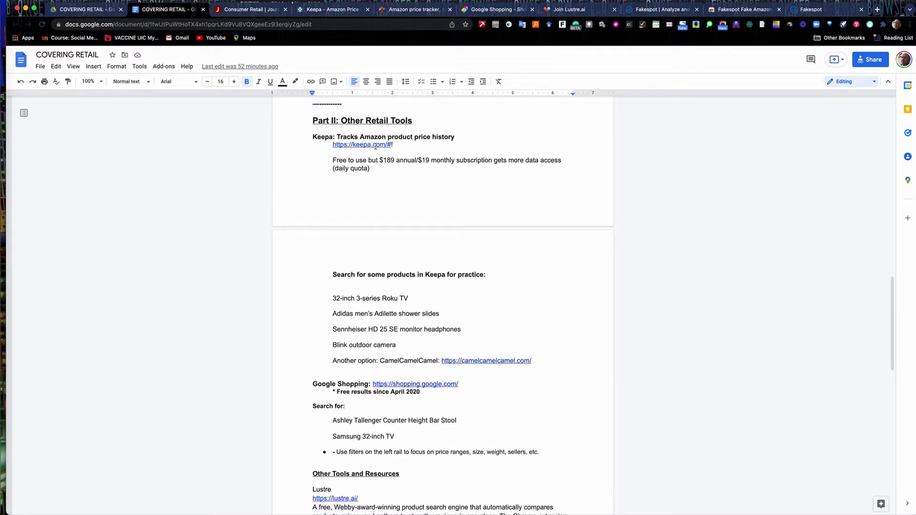
pyautogui.moveTo(462, 329); pyautogui.dragTo(424, 329)
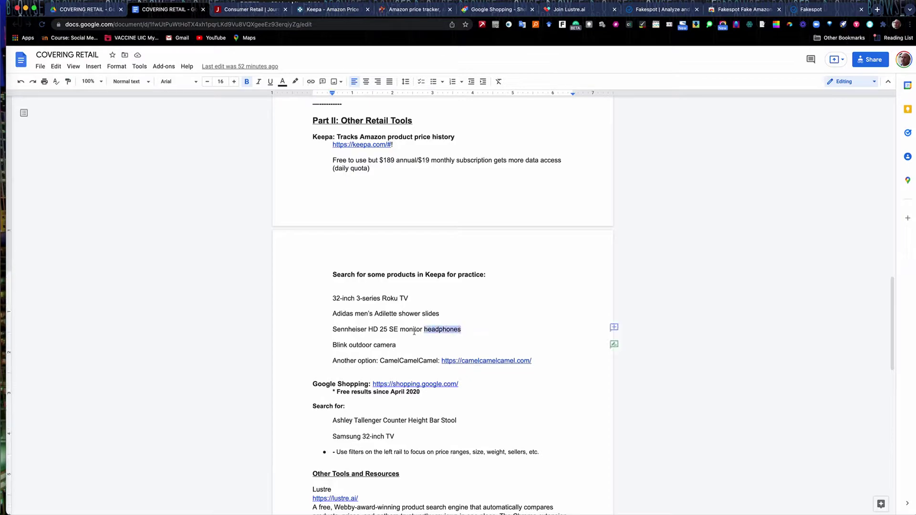
pyautogui.tripleClick(347, 332)
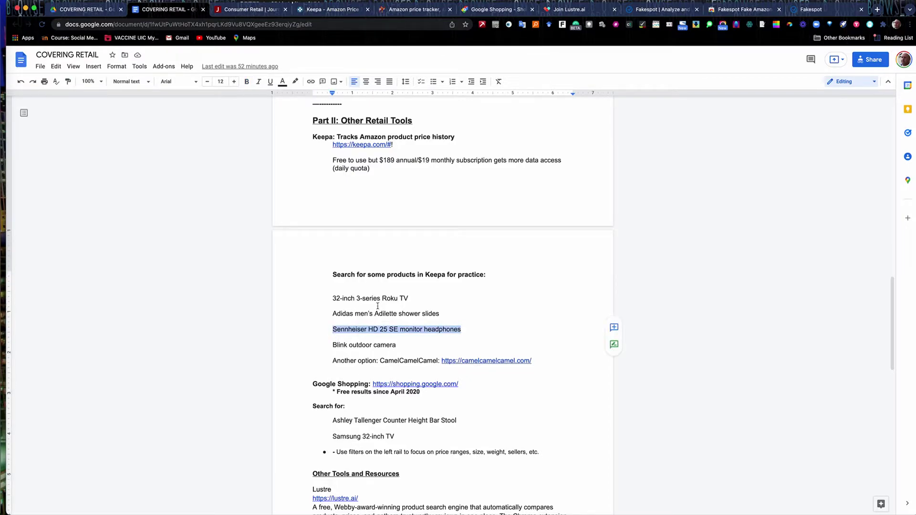
pyautogui.click(334, 9)
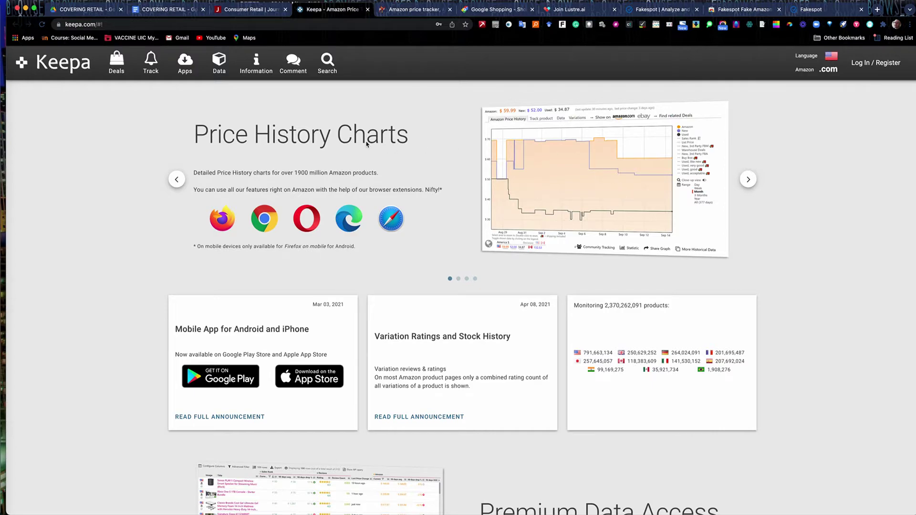
# Step Keepa's slides through Price Drop Alerts, International Amazon Prices and Daily Deals, then open the login form
pyautogui.click(748, 180)
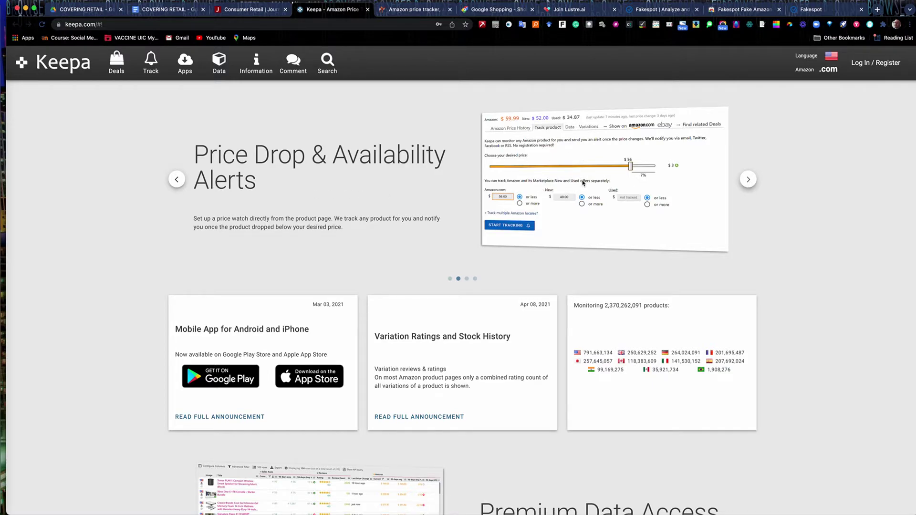
pyautogui.click(748, 181)
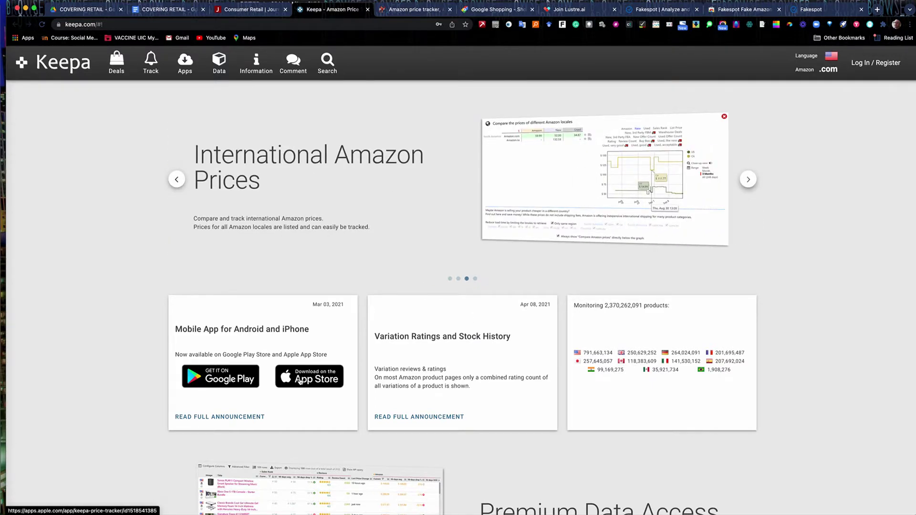
pyautogui.click(749, 184)
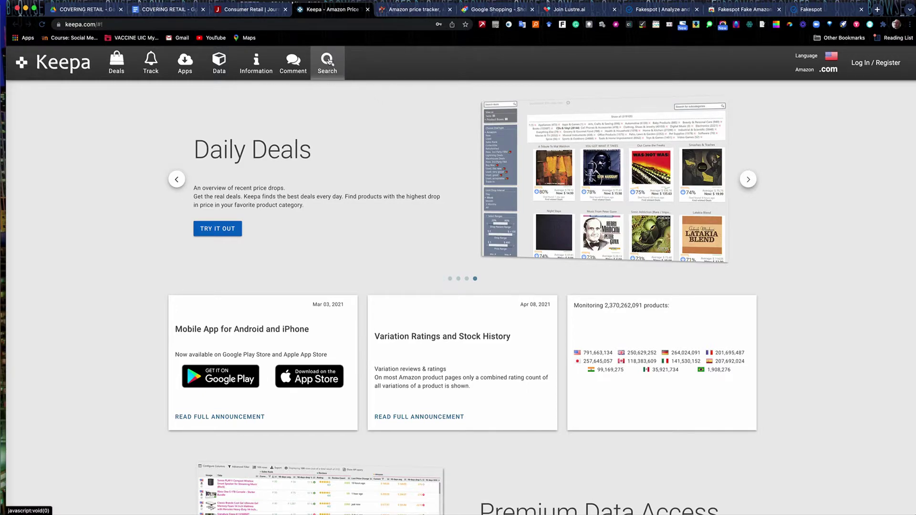
pyautogui.scroll(-3, 356, 139)
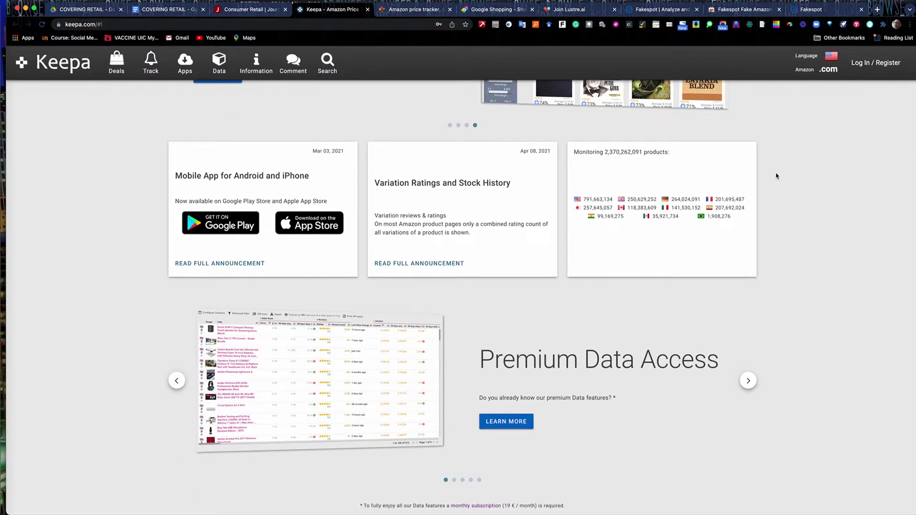
pyautogui.click(858, 64)
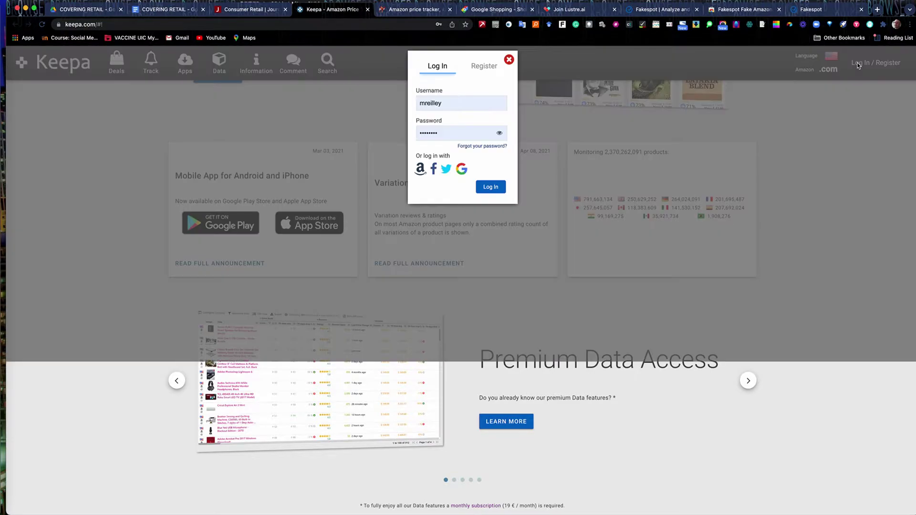
# Log in to Keepa with the autofilled saved credentials
pyautogui.click(492, 188)
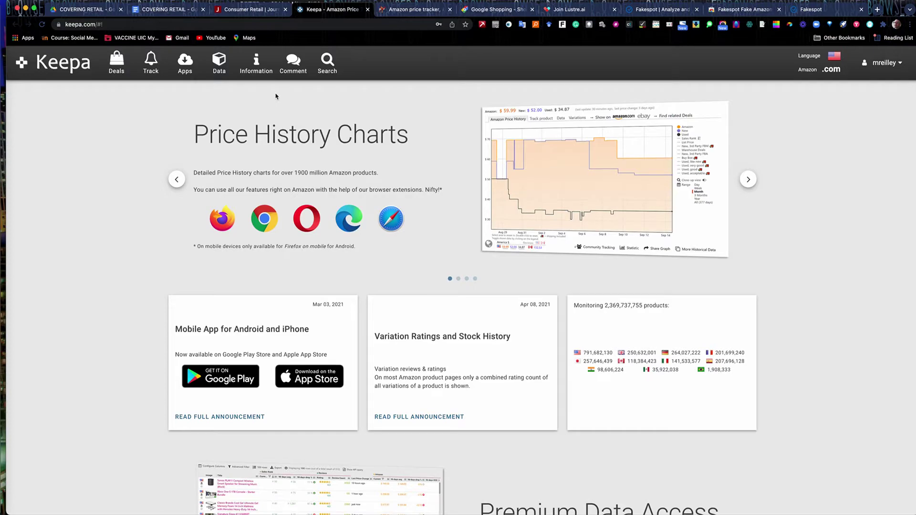
# From Keepa's Data tools, open Product Best Sellers for Beauty & Personal Care
pyautogui.click(219, 64)
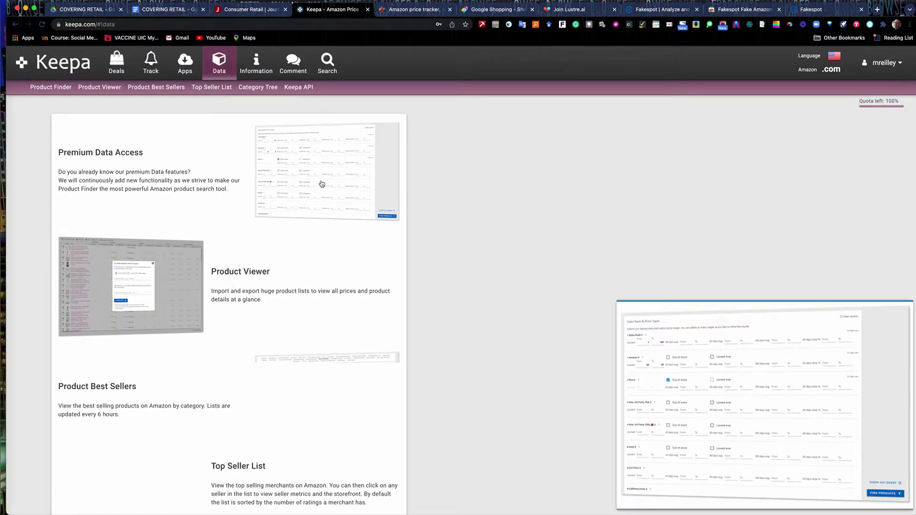
pyautogui.moveTo(301, 153)
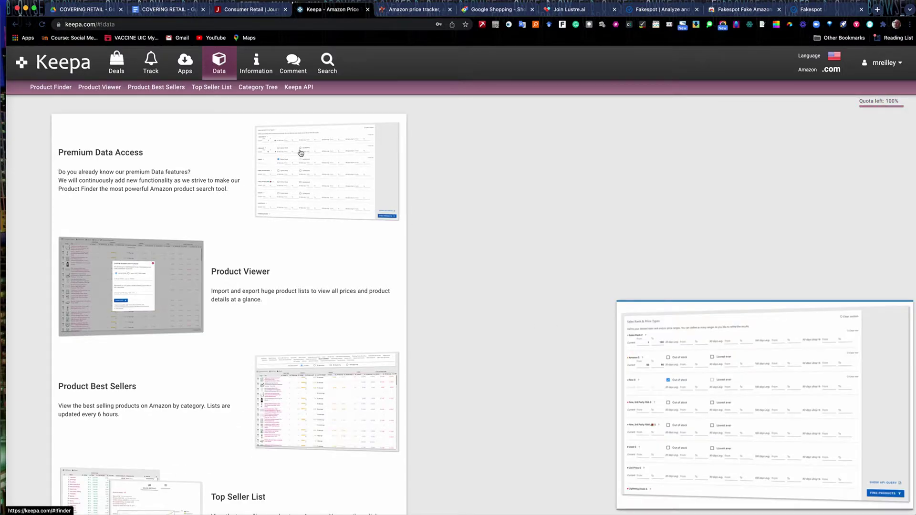
pyautogui.moveTo(143, 270)
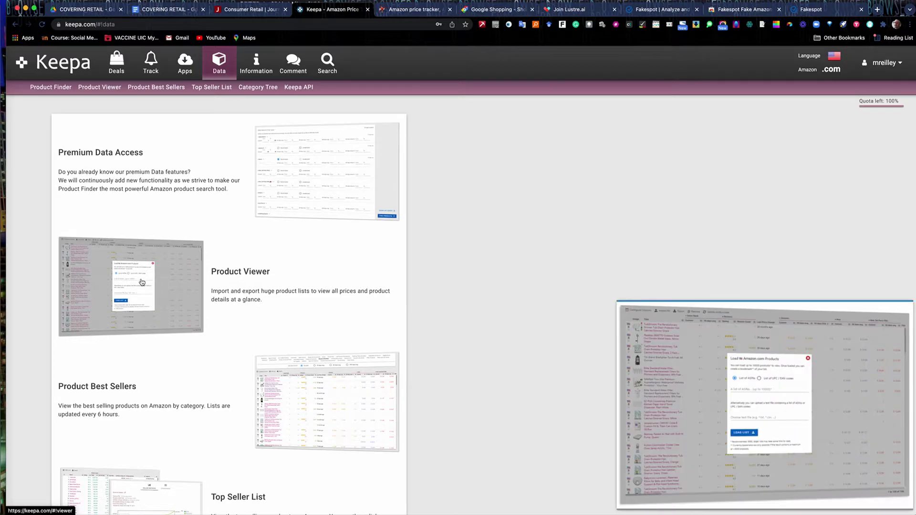
pyautogui.moveTo(289, 400)
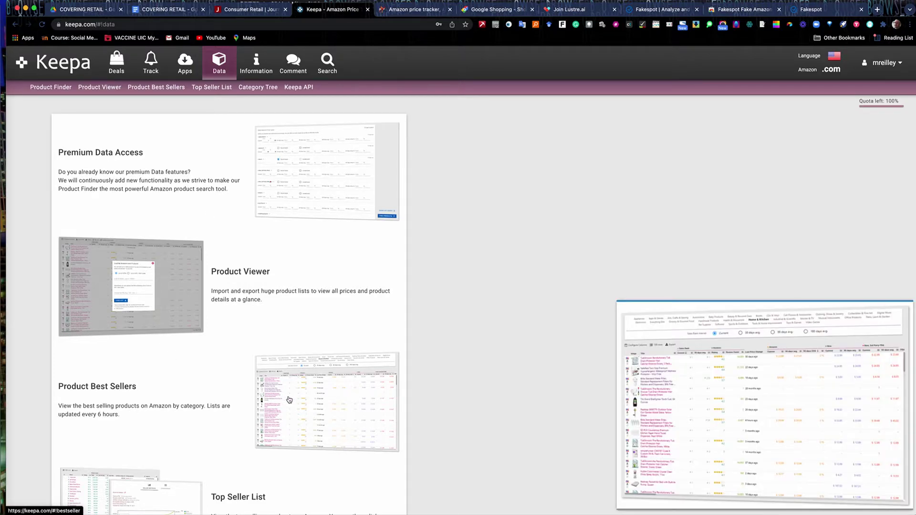
pyautogui.click(289, 400)
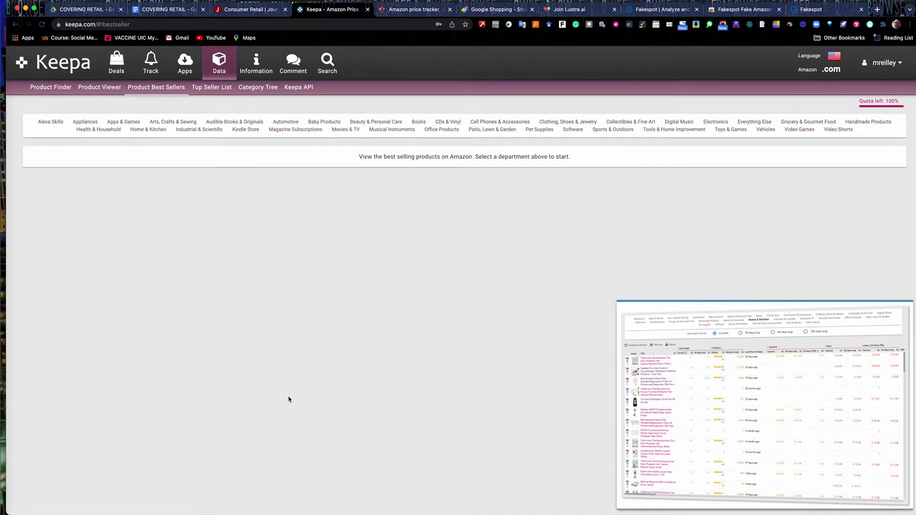
pyautogui.click(375, 122)
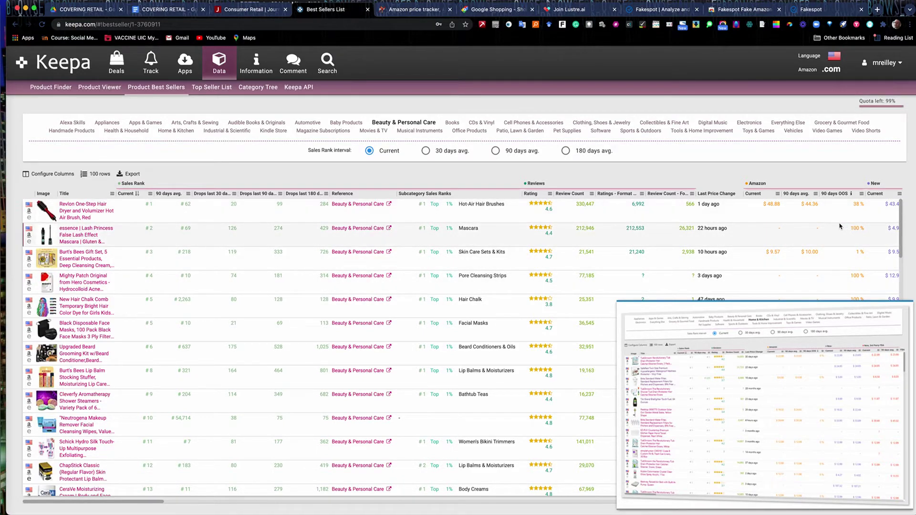
# Rank the best sellers by 180, 90 and 30 days avg., then back to Current
pyautogui.click(566, 150)
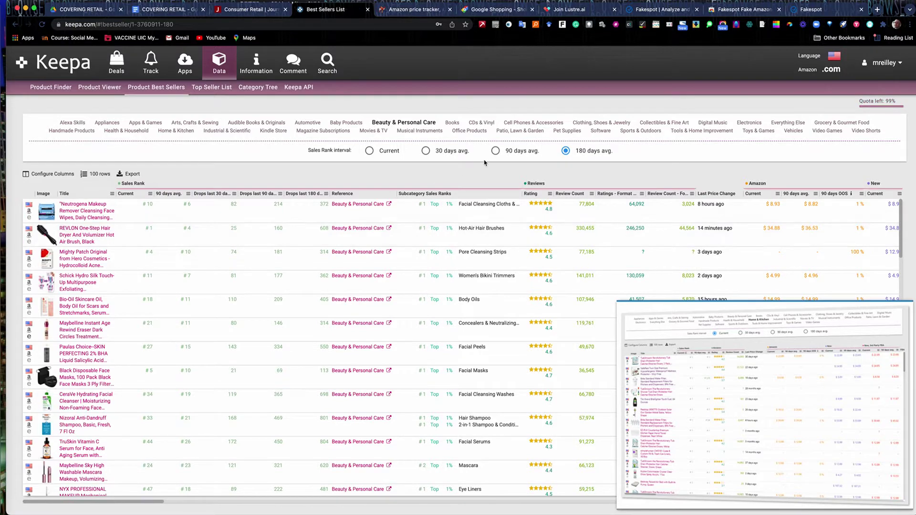
pyautogui.click(494, 151)
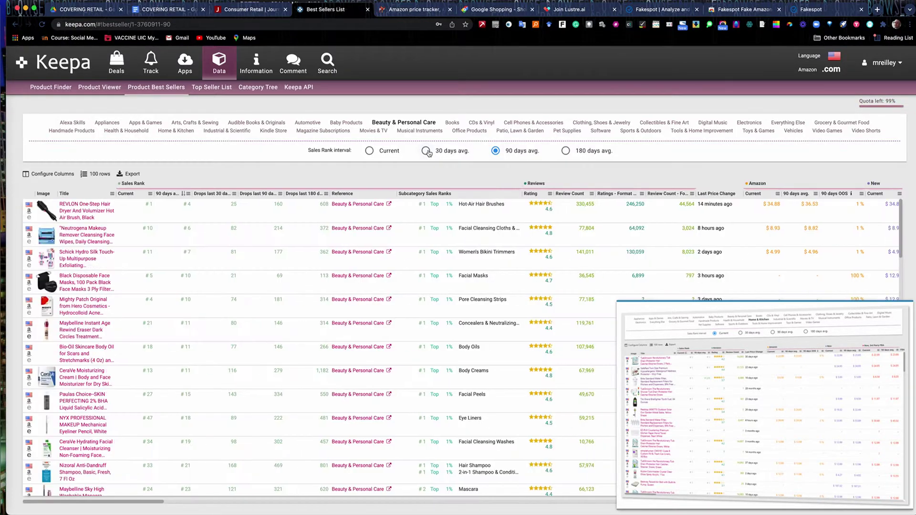
pyautogui.click(426, 151)
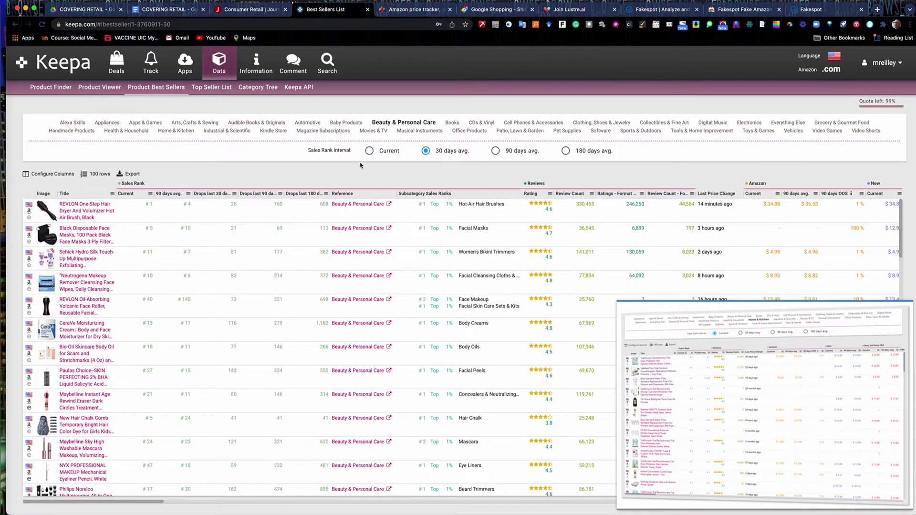
pyautogui.click(370, 152)
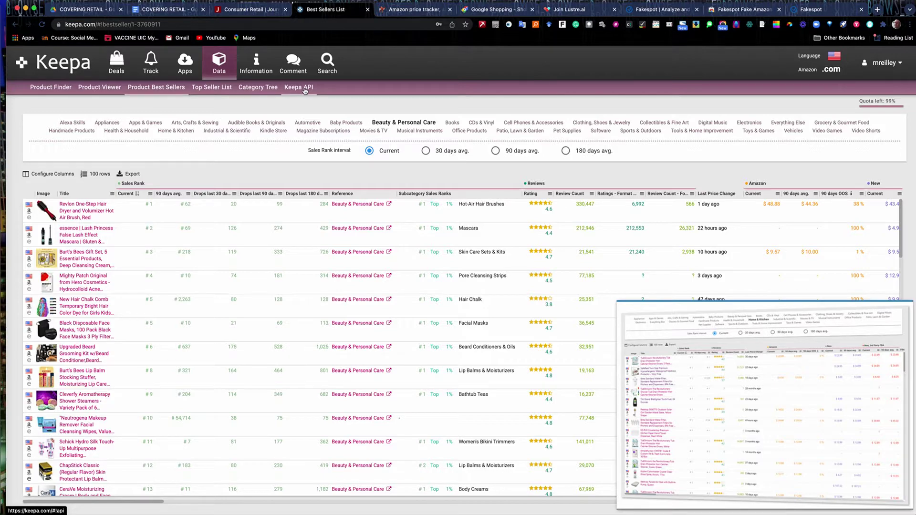
# Show Apps & Games best sellers, checking the row-count options but keeping 100 rows
pyautogui.click(145, 123)
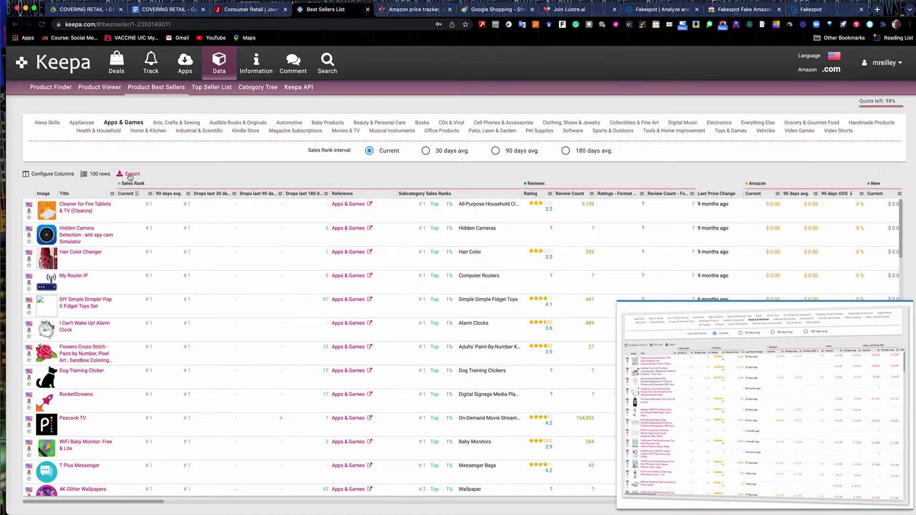
pyautogui.click(96, 175)
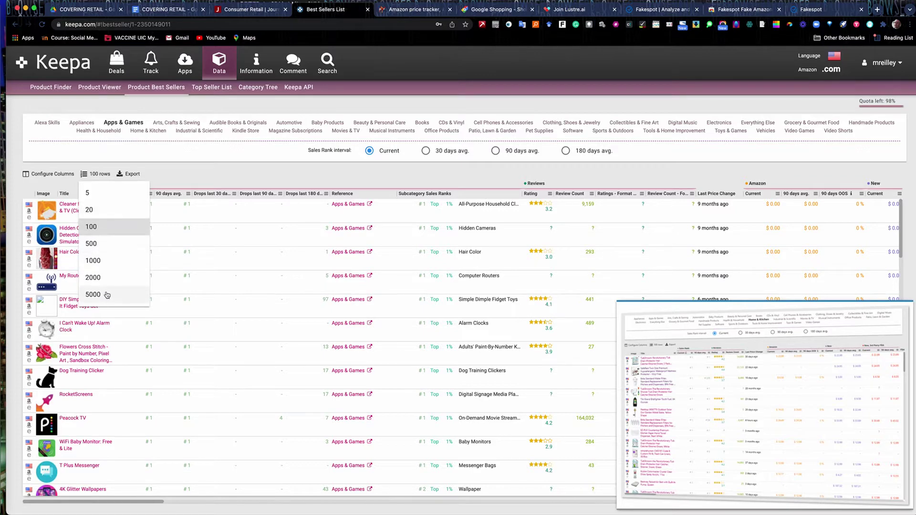
pyautogui.click(196, 180)
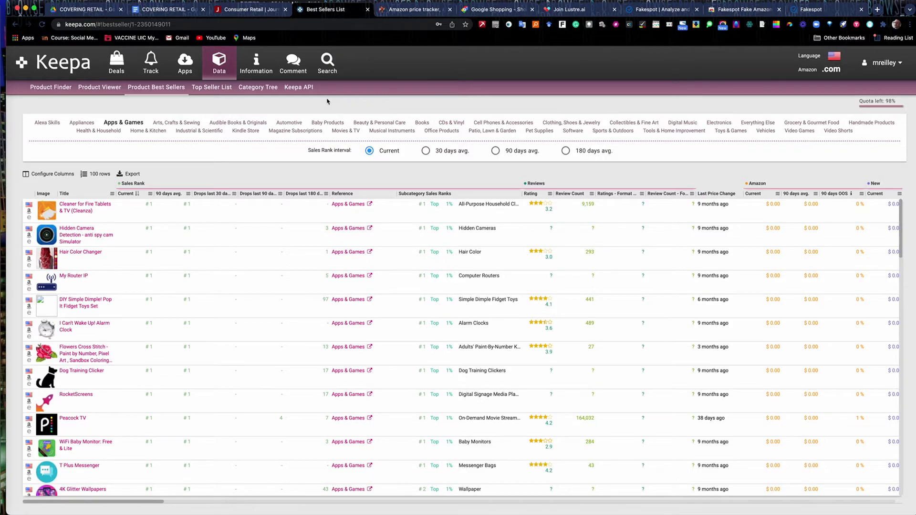
pyautogui.moveTo(332, 64)
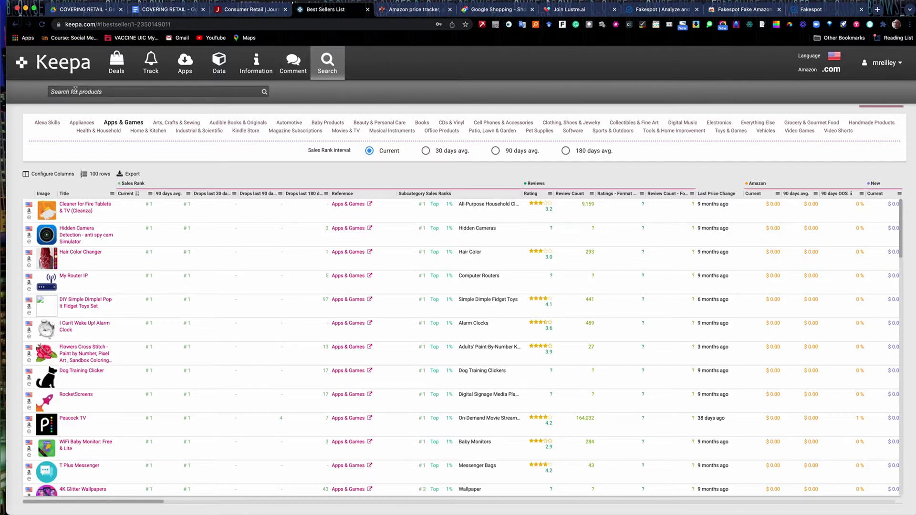
# Paste 'Sennheiser HD 25 SE monitor headphones' into Keepa's product search and run it
pyautogui.write('Sennheiser HD 25 SE monitor headphones')
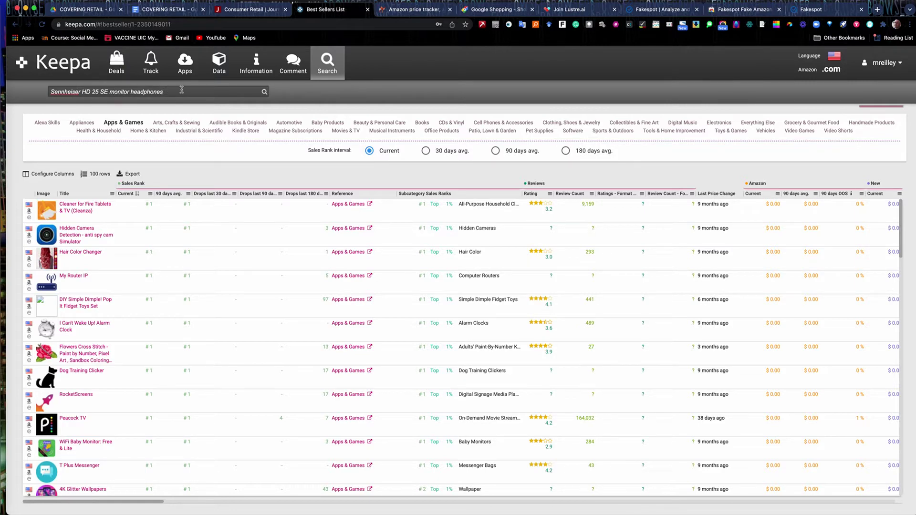
pyautogui.press('Return')
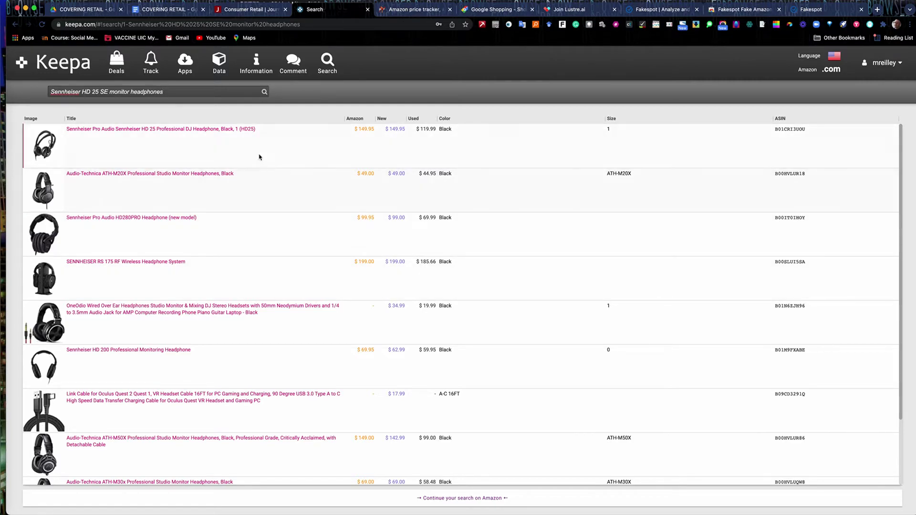
pyautogui.click(104, 133)
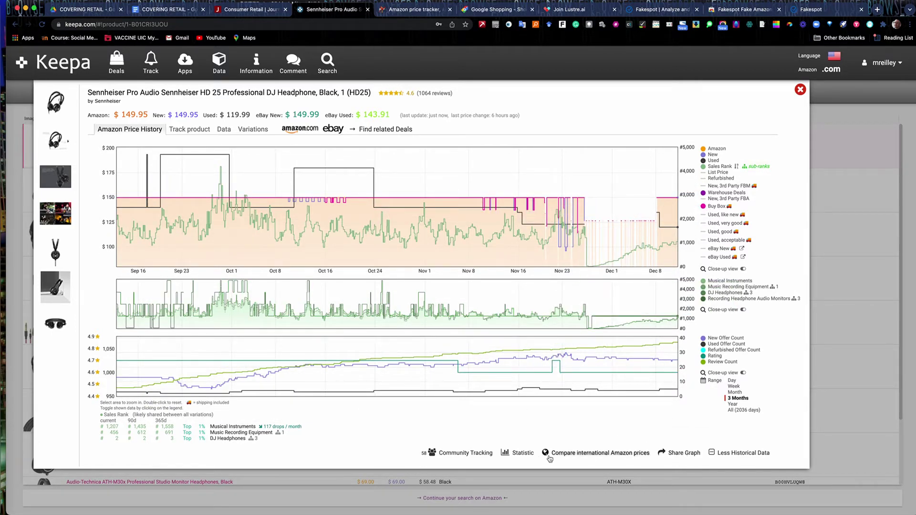
pyautogui.moveTo(531, 456)
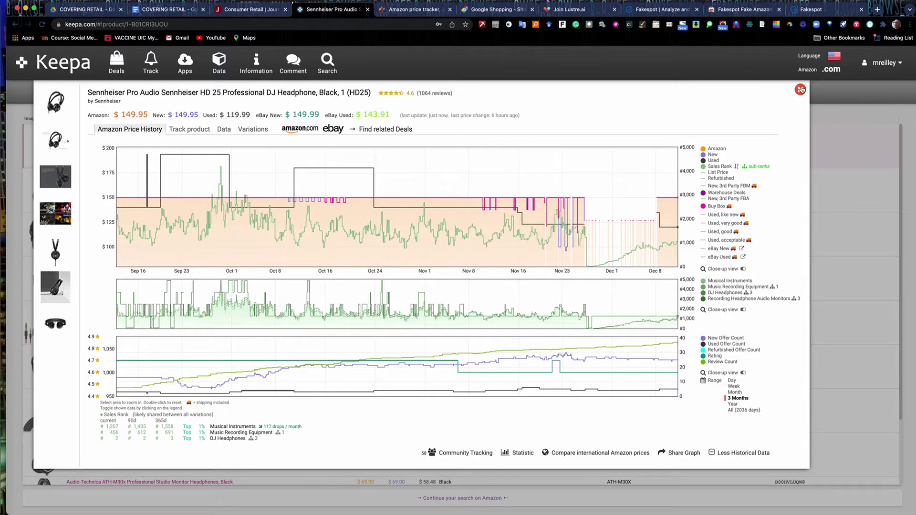
pyautogui.click(801, 89)
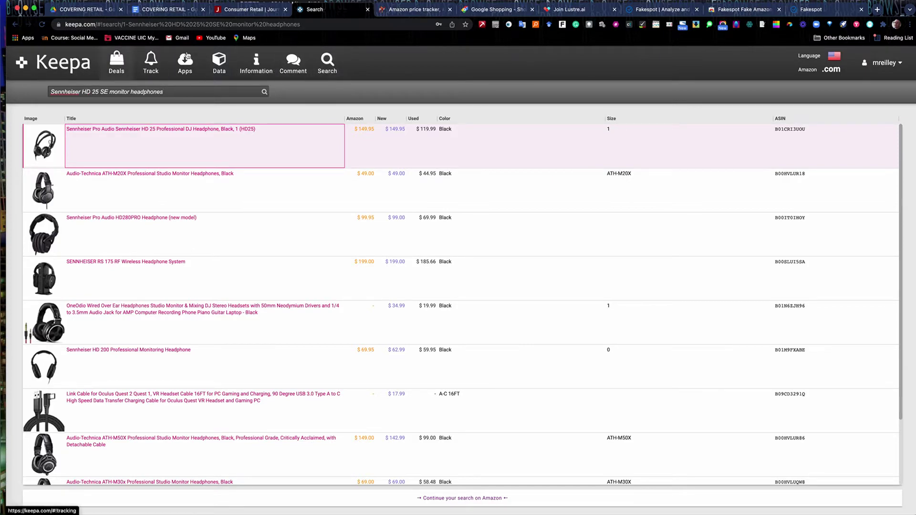
pyautogui.click(415, 13)
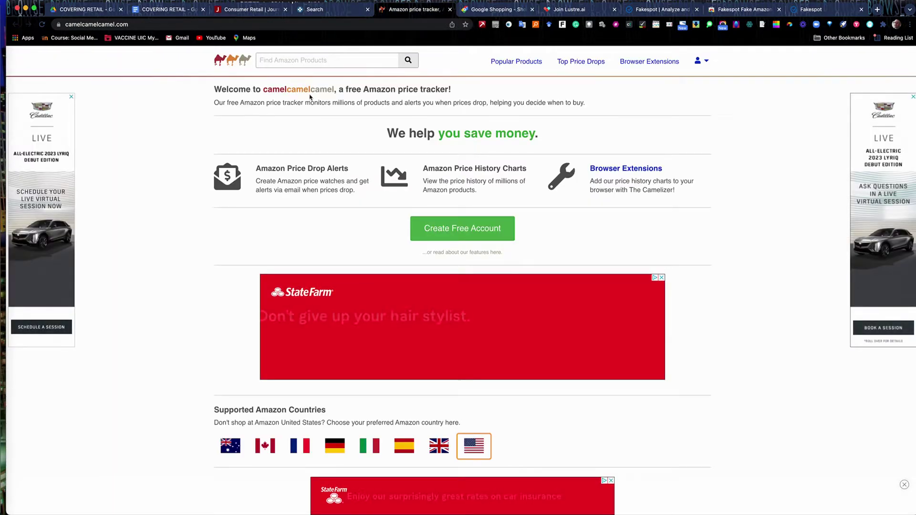
# Compare the Keepa search results with the camelcamelcamel.com Amazon price tracker home page
pyautogui.click(143, 25)
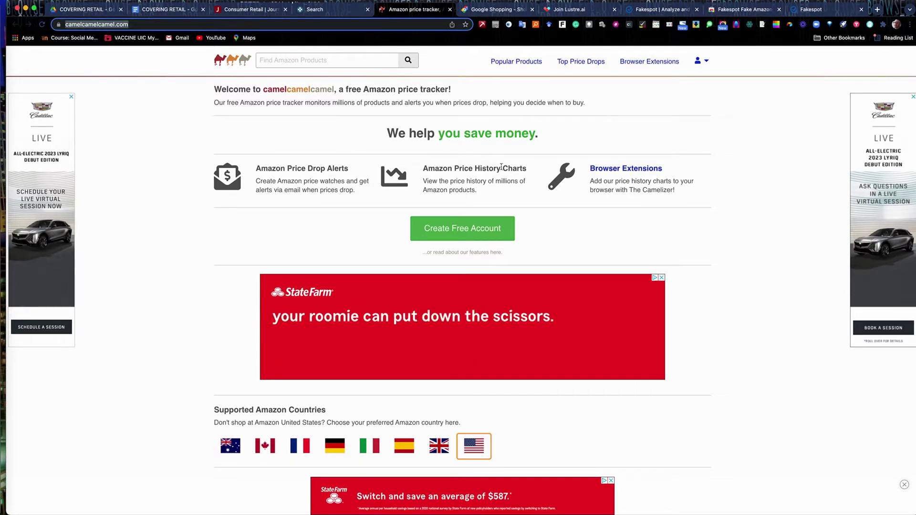
pyautogui.click(320, 12)
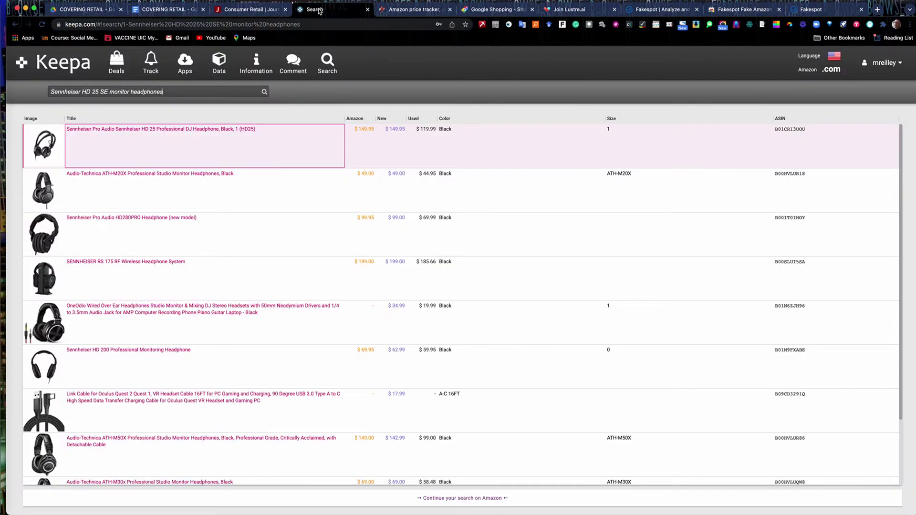
pyautogui.click(412, 12)
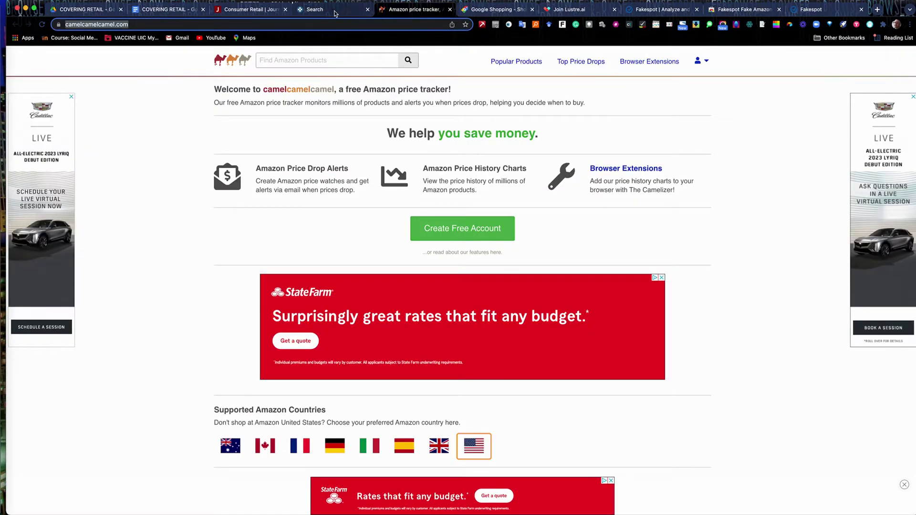
pyautogui.click(335, 14)
pyautogui.click(422, 14)
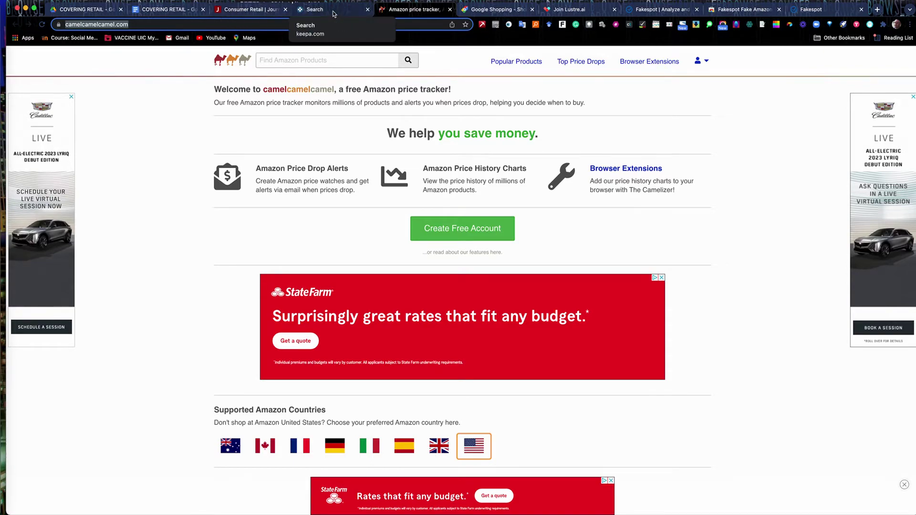
# Select 'Samsung 32-inch TV' in the COVERING RETAIL notes and switch to Google Shopping
pyautogui.click(171, 11)
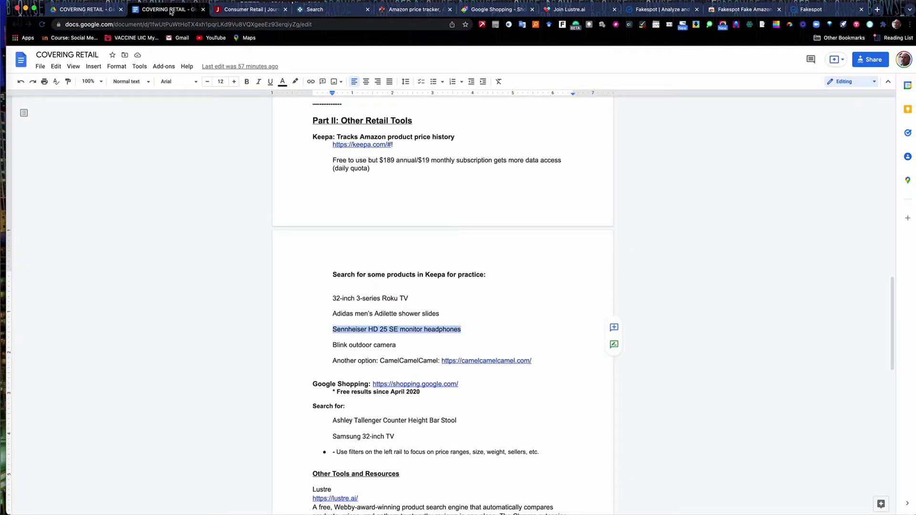
pyautogui.scroll(-5, 445, 338)
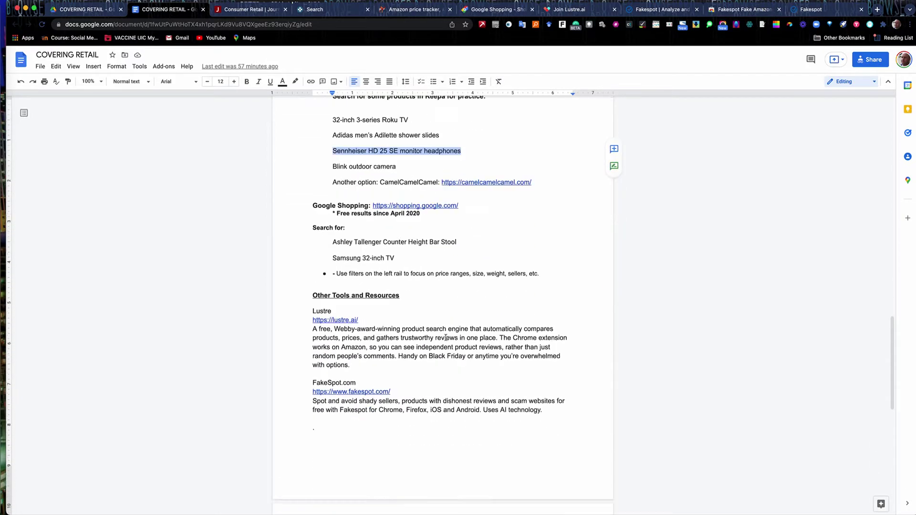
pyautogui.scroll(2, 410, 315)
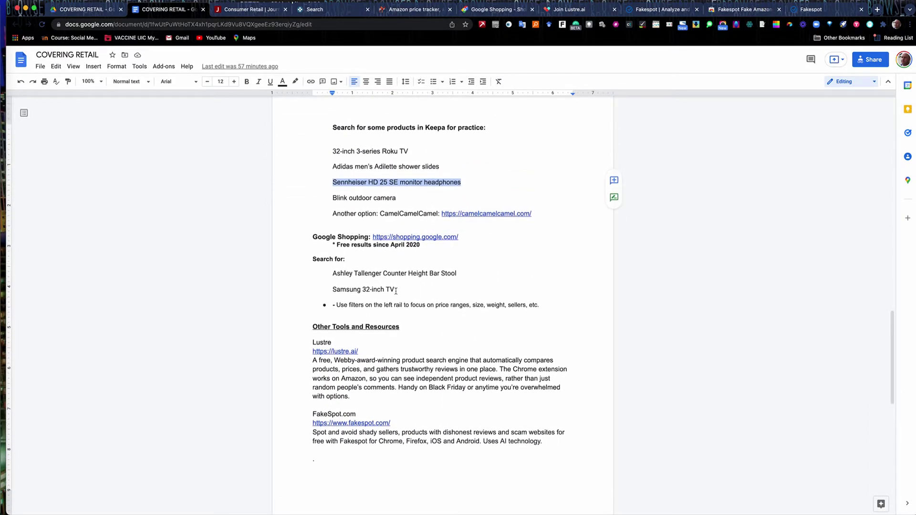
pyautogui.moveTo(396, 290); pyautogui.dragTo(329, 289)
pyautogui.press('super+c')
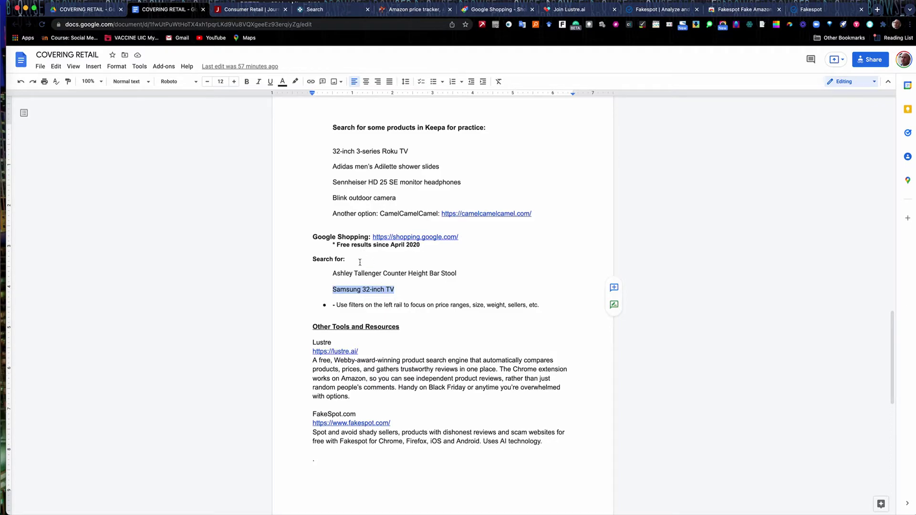
pyautogui.click(494, 11)
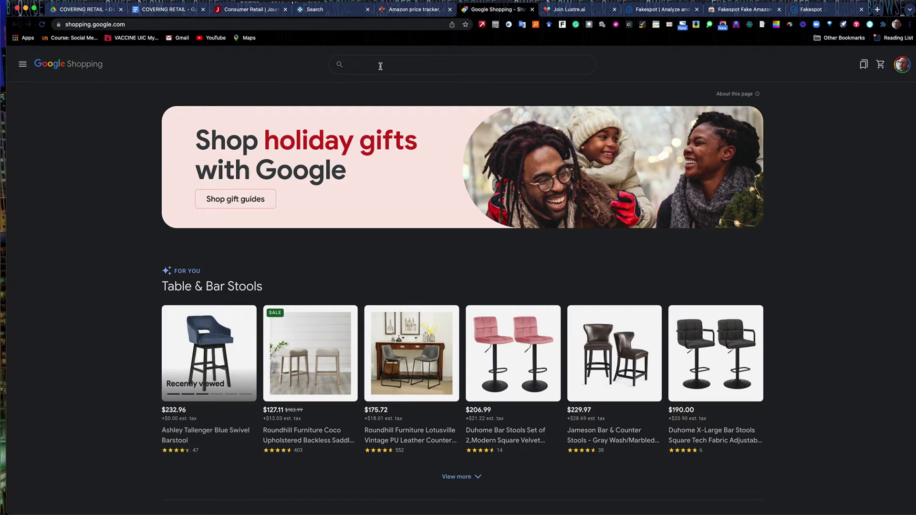
# Search Google Shopping for 'Samsung 32-inch TV' and filter results to $300–$450
pyautogui.press('super+v')
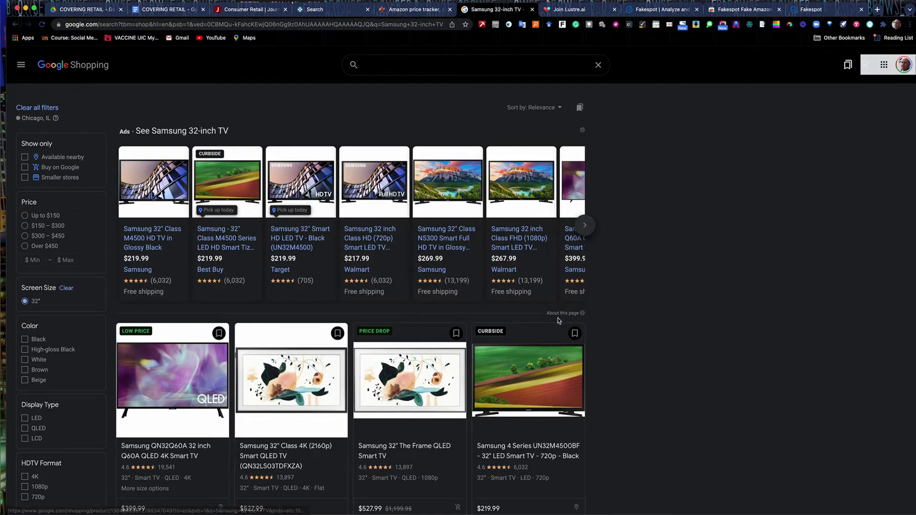
pyautogui.scroll(-1, 552, 327)
pyautogui.scroll(-2, 553, 327)
pyautogui.scroll(2, 549, 325)
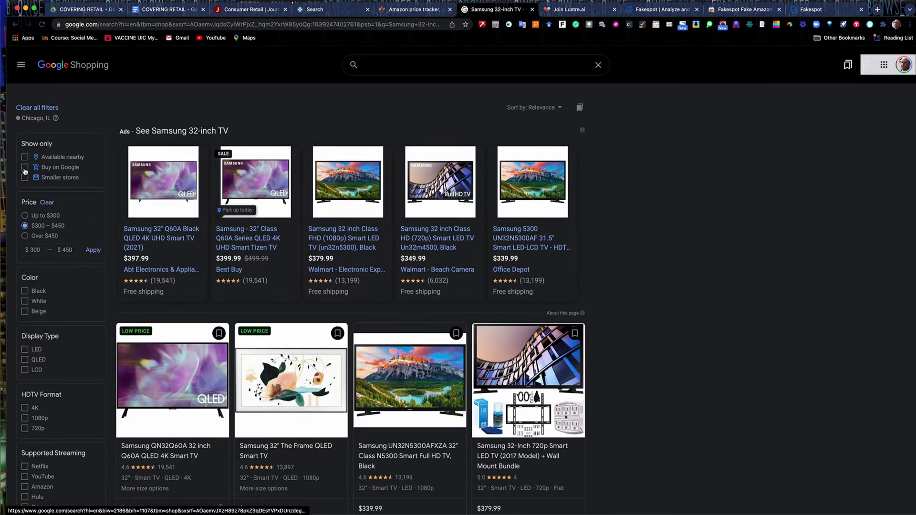
pyautogui.scroll(-2, 23, 248)
# Apply the Black color filter, then go back twice to the unfiltered Samsung TV results
pyautogui.click(71, 245)
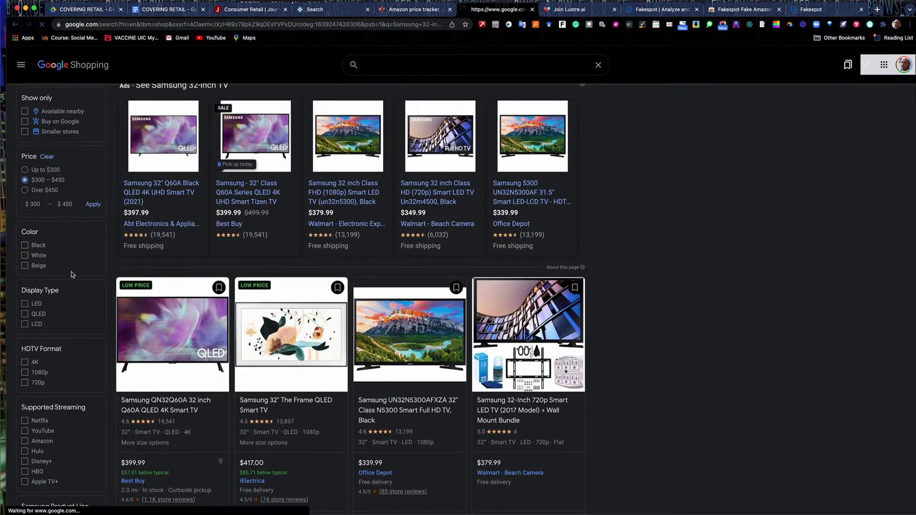
pyautogui.scroll(-2, 57, 278)
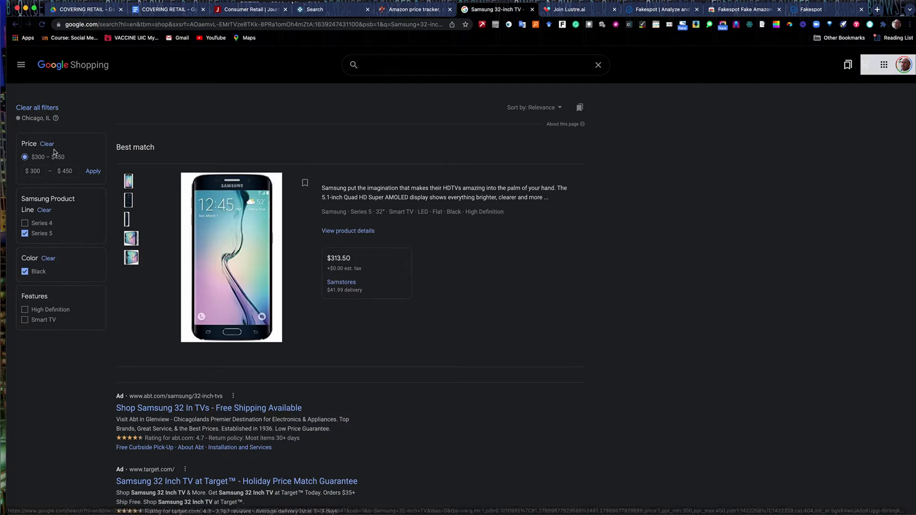
pyautogui.click(13, 25)
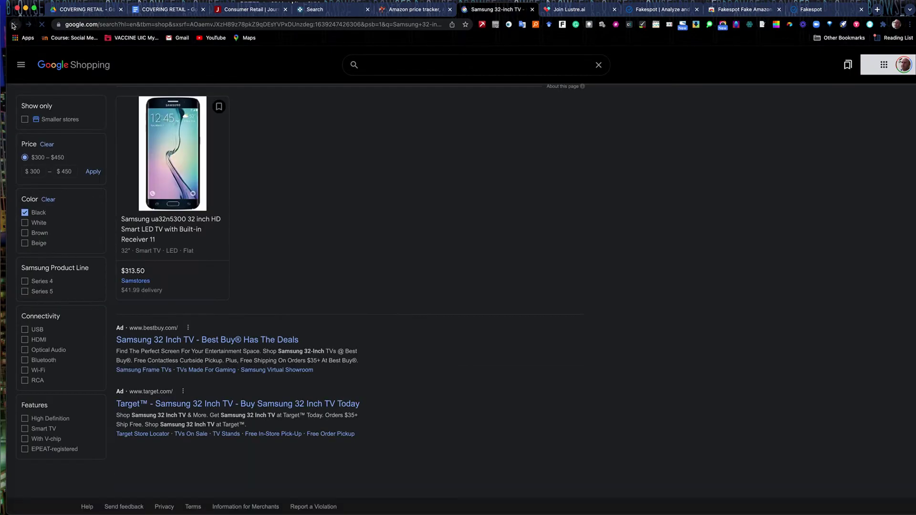
pyautogui.click(13, 25)
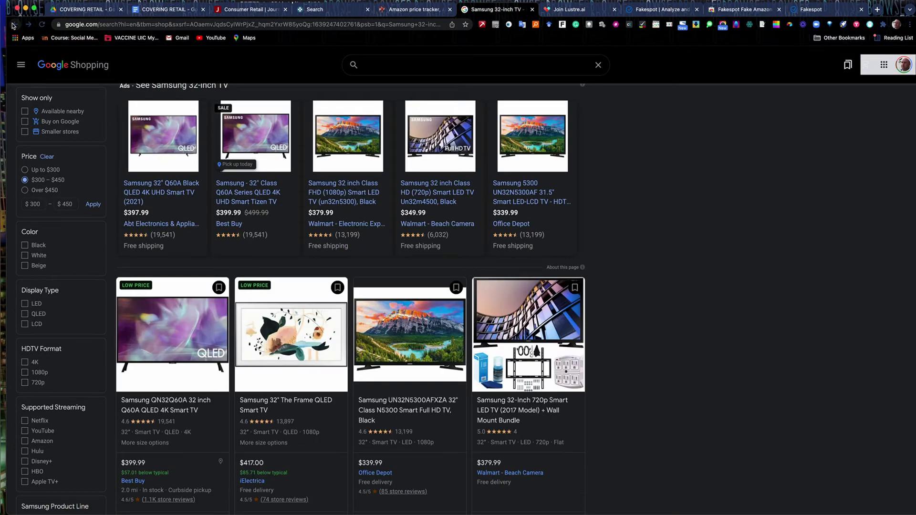
pyautogui.scroll(2, 62, 133)
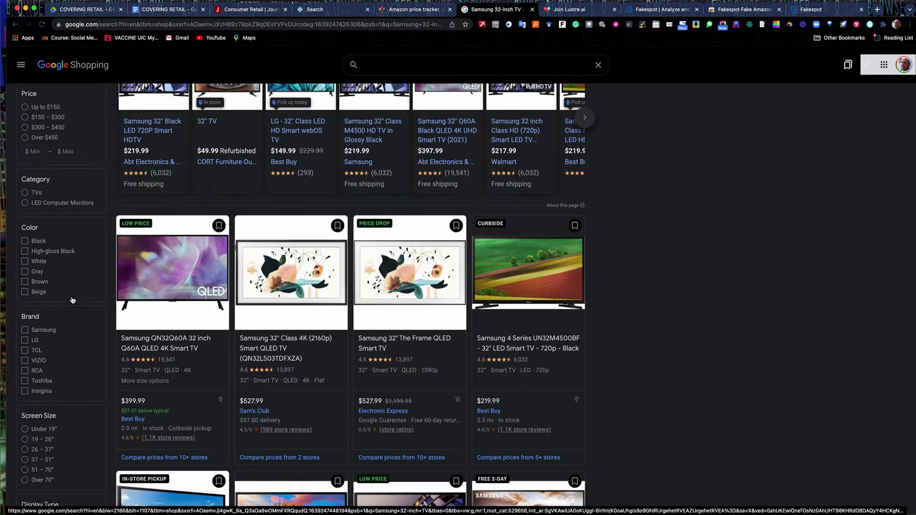
# Expand the Seller filter with 'More' to list all stores
pyautogui.scroll(-6, 72, 300)
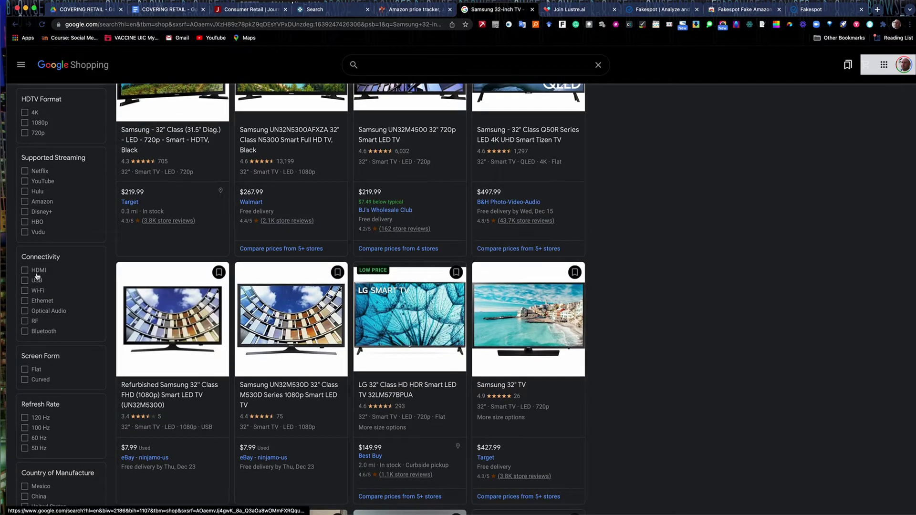
pyautogui.scroll(-3, 48, 305)
pyautogui.scroll(-5, 57, 323)
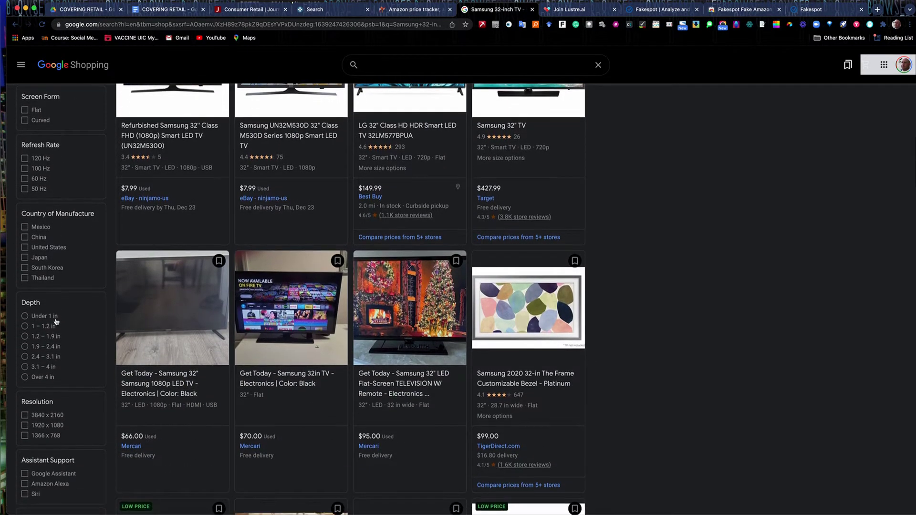
pyautogui.scroll(-5, 56, 323)
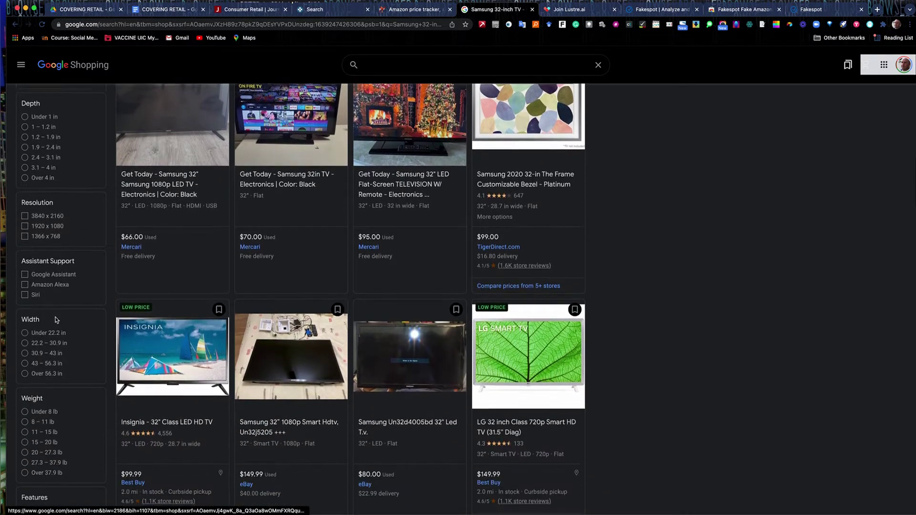
pyautogui.scroll(-4, 56, 319)
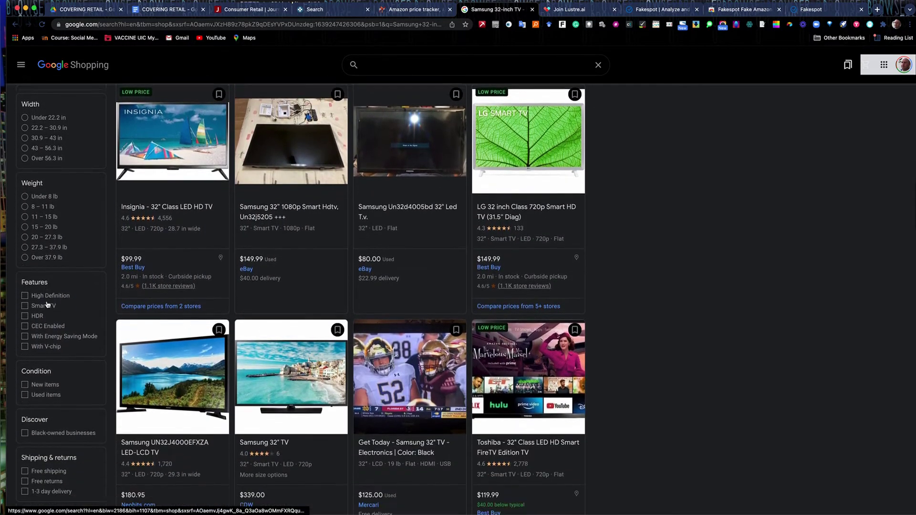
pyautogui.scroll(-3, 35, 342)
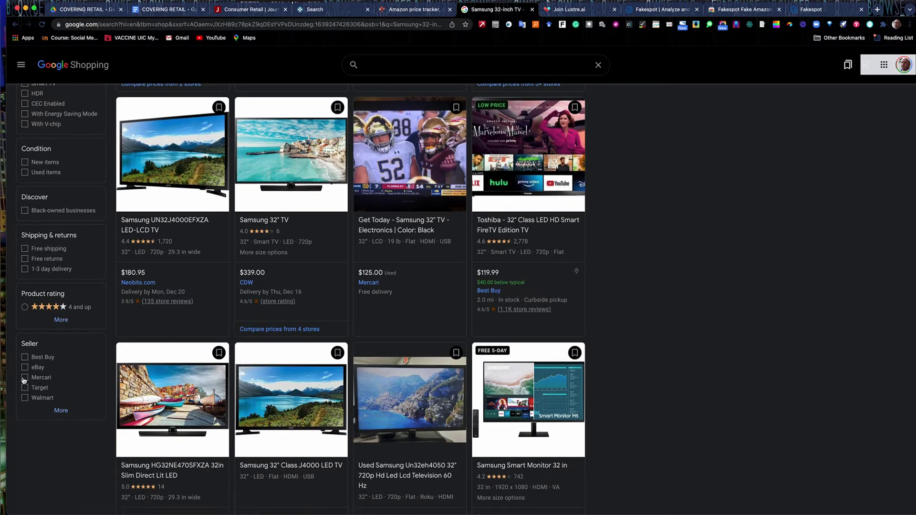
pyautogui.click(61, 412)
pyautogui.scroll(-3, 44, 403)
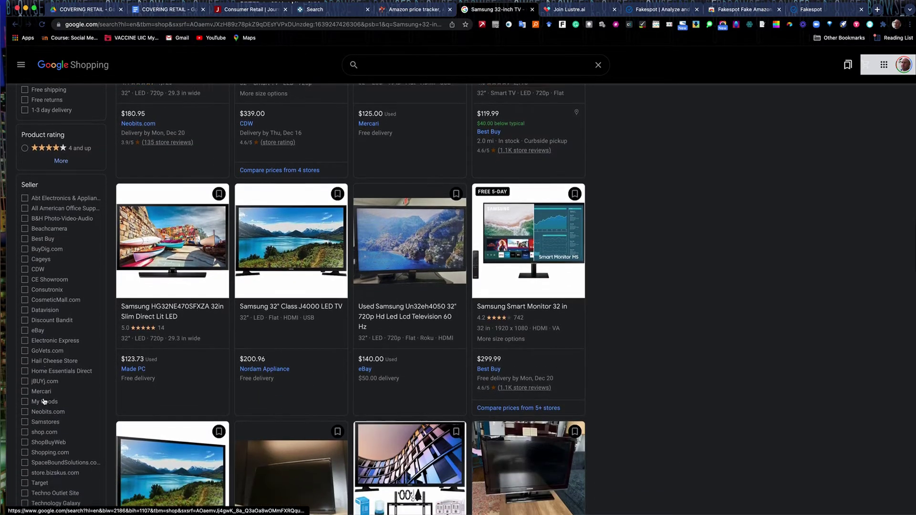
pyautogui.scroll(-5, 44, 401)
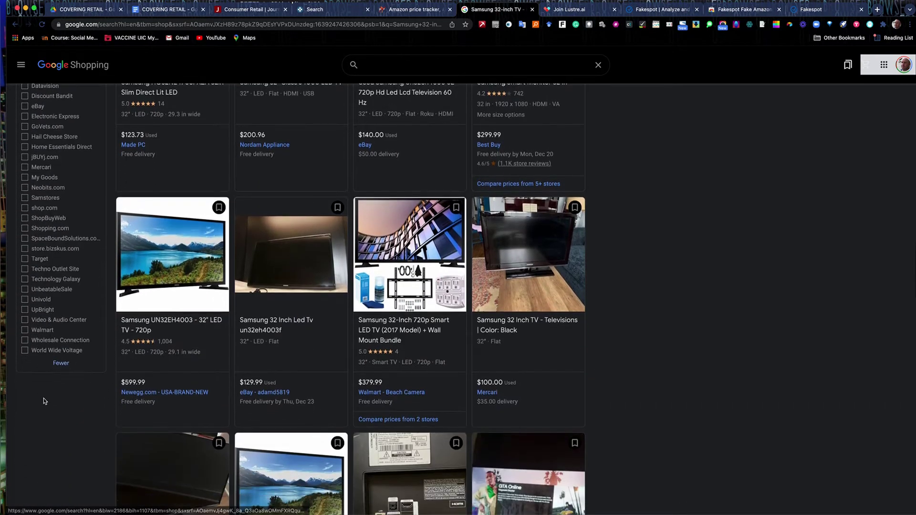
pyautogui.scroll(12, 44, 398)
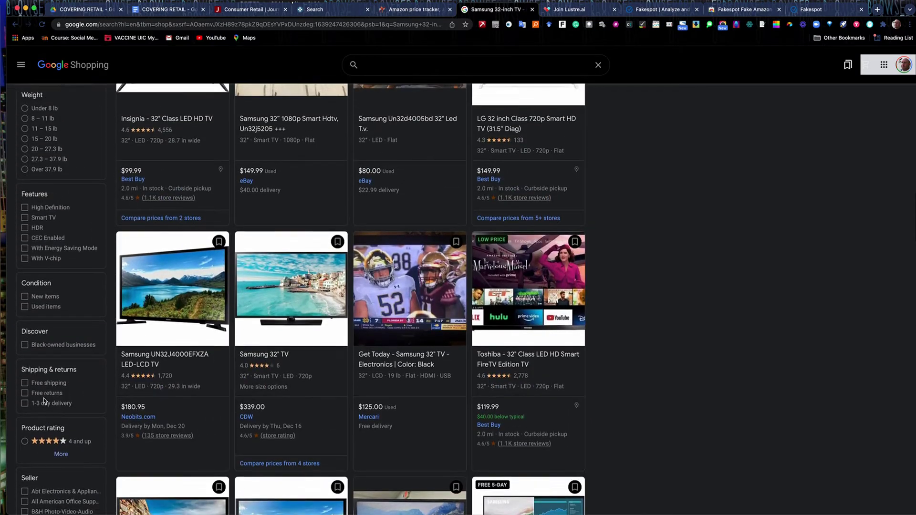
pyautogui.scroll(15, 44, 398)
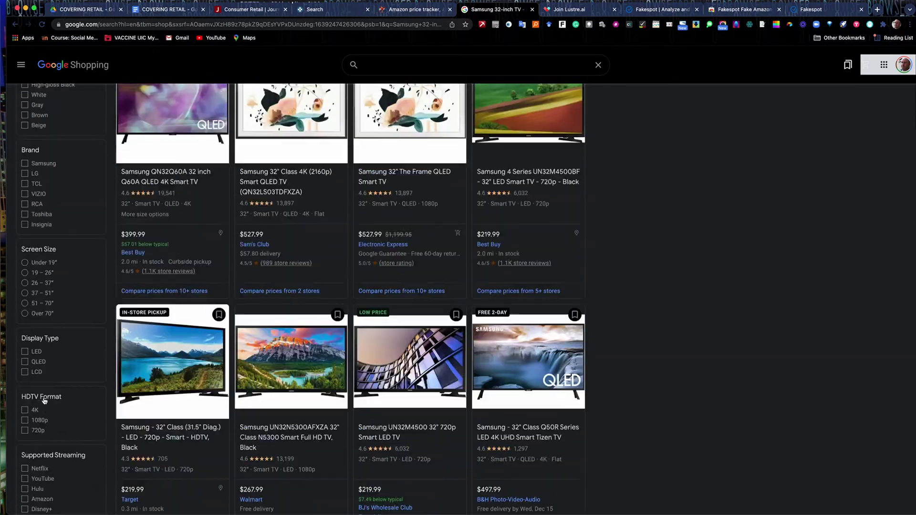
pyautogui.scroll(5, 44, 400)
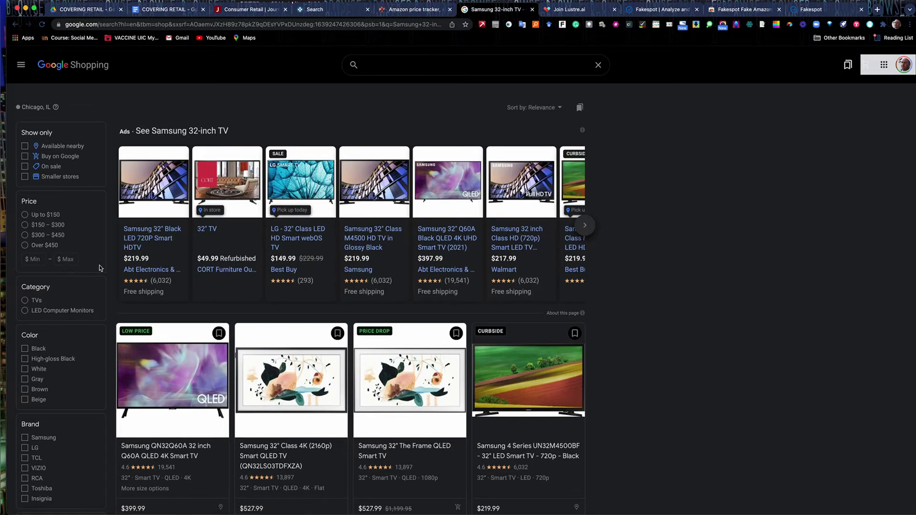
# Return the Samsung TV results to the top and switch back to the COVERING RETAIL document
pyautogui.moveTo(155, 254)
pyautogui.scroll(-4, 533, 327)
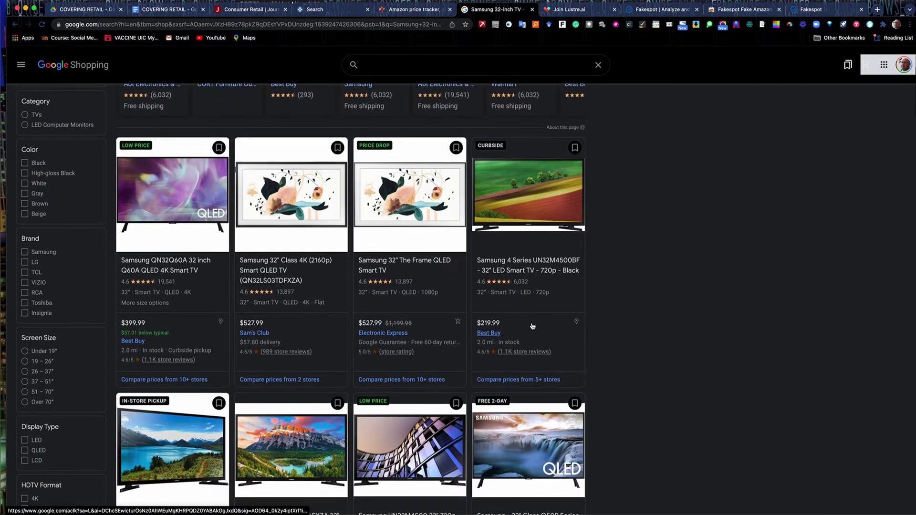
pyautogui.scroll(4, 533, 327)
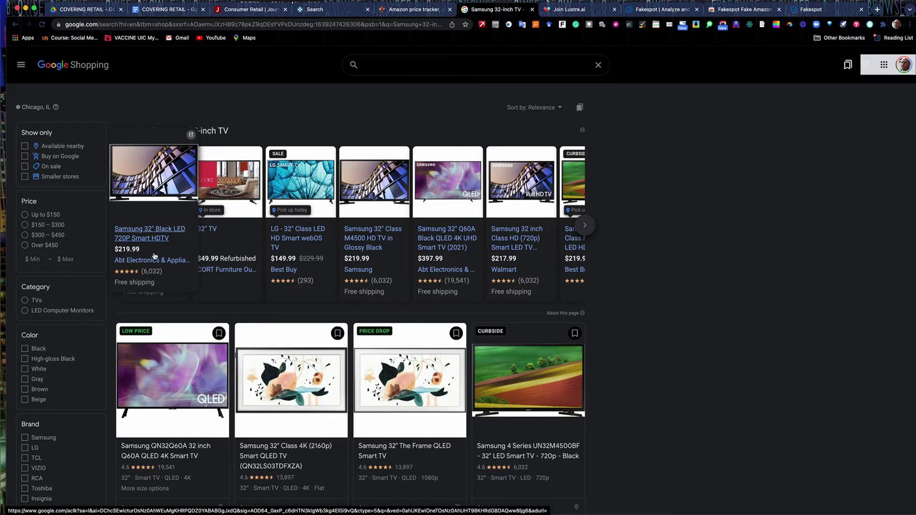
pyautogui.scroll(-6, 338, 322)
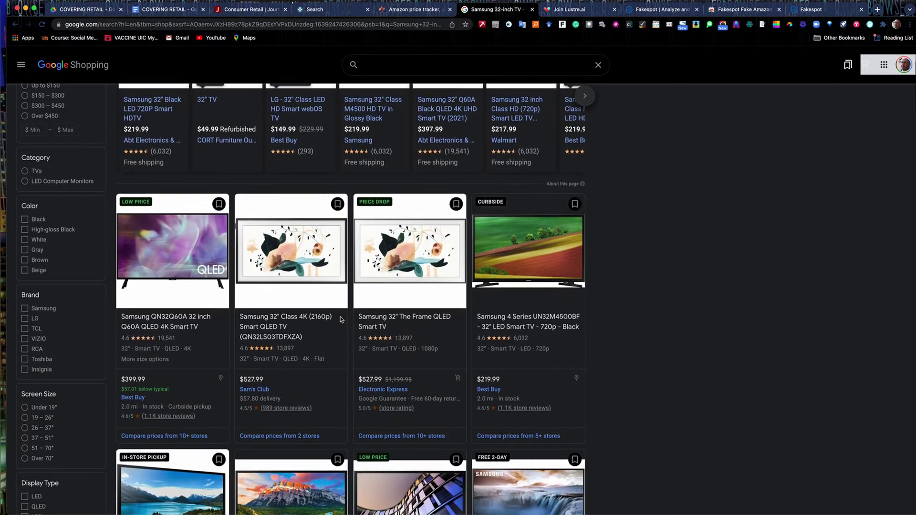
pyautogui.scroll(-7, 338, 323)
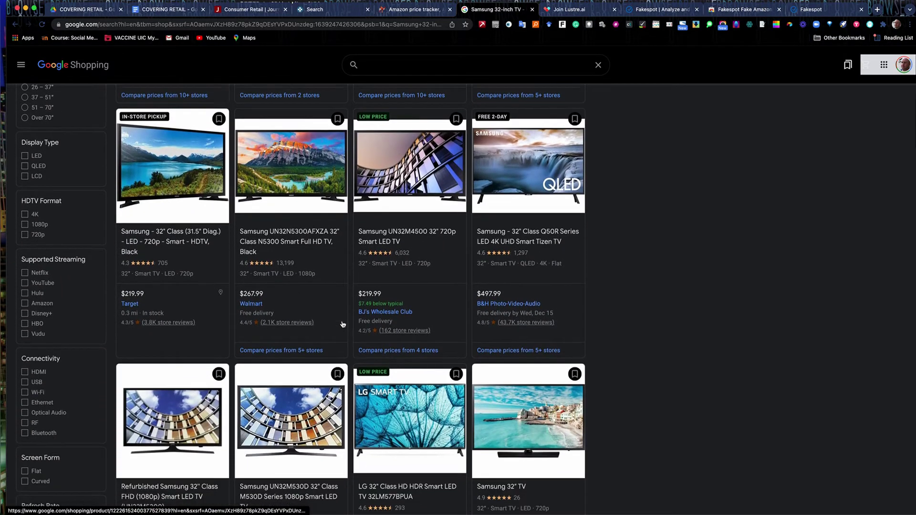
pyautogui.scroll(-3, 342, 324)
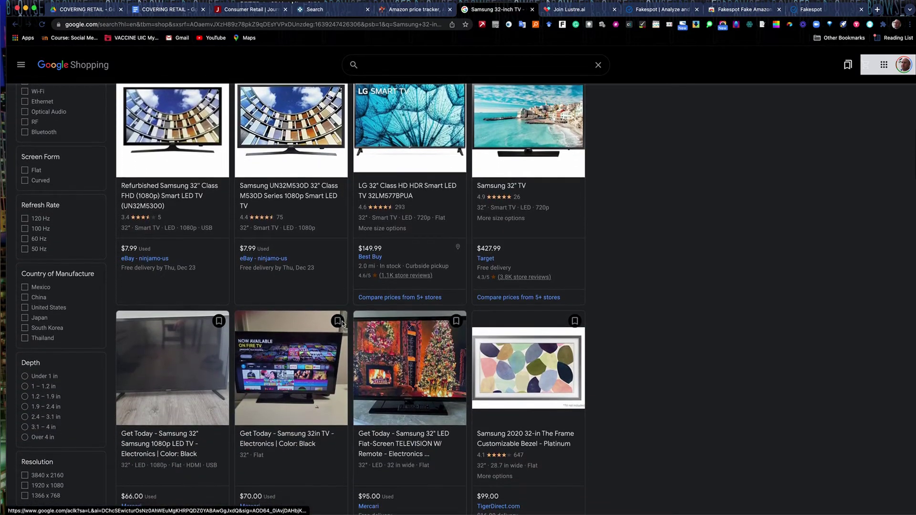
pyautogui.scroll(9, 342, 325)
pyautogui.scroll(7, 342, 324)
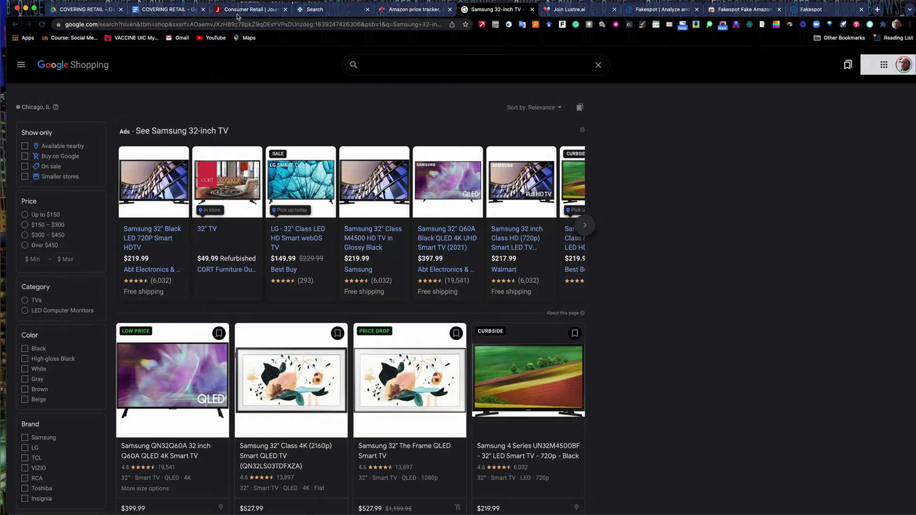
pyautogui.click(182, 11)
# Review the Lustre and FakeSpot notes, then switch to the Fakespot Chrome Web Store listing
pyautogui.scroll(-4, 433, 311)
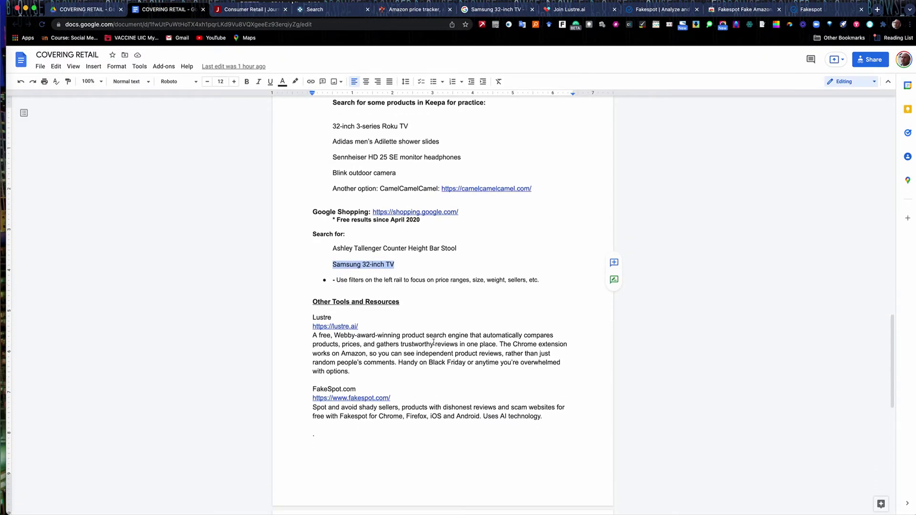
pyautogui.scroll(4, 434, 343)
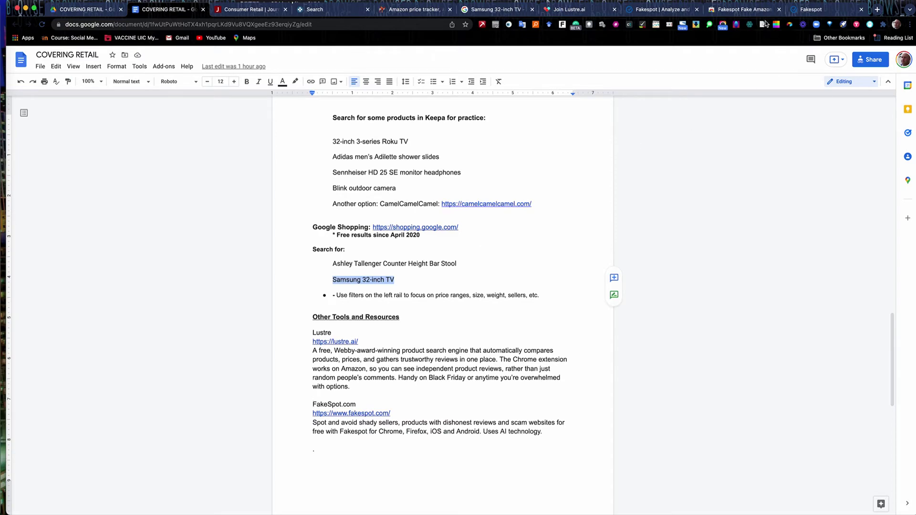
pyautogui.click(742, 14)
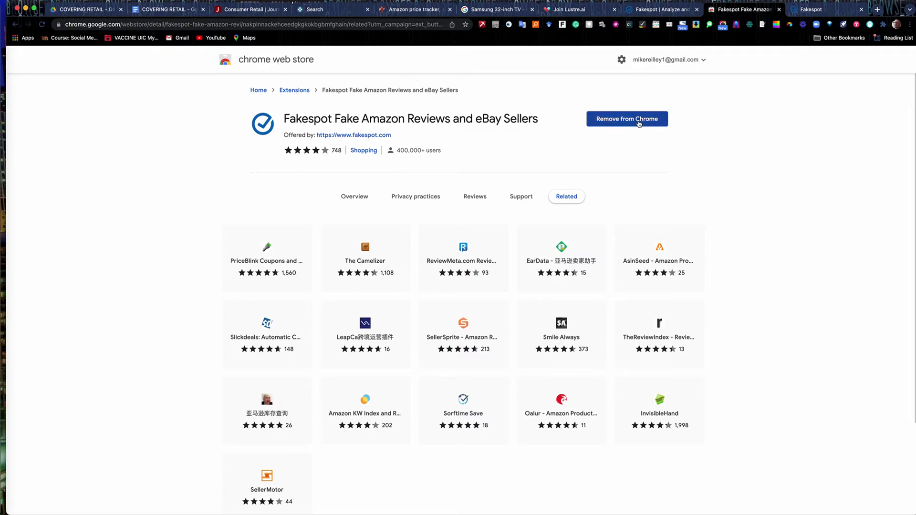
# View Fakespot's welcome guide, then switch to the Lustre.ai Best Gaming Mice page
pyautogui.click(805, 9)
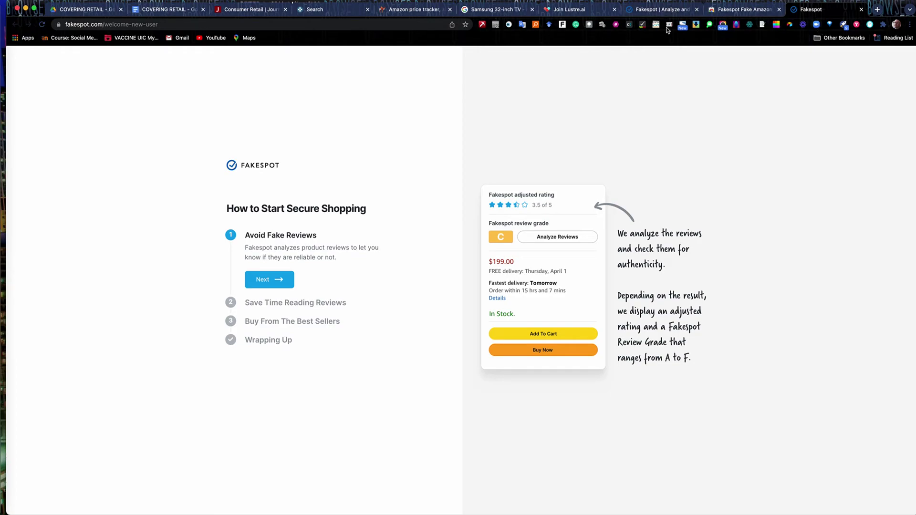
pyautogui.click(577, 9)
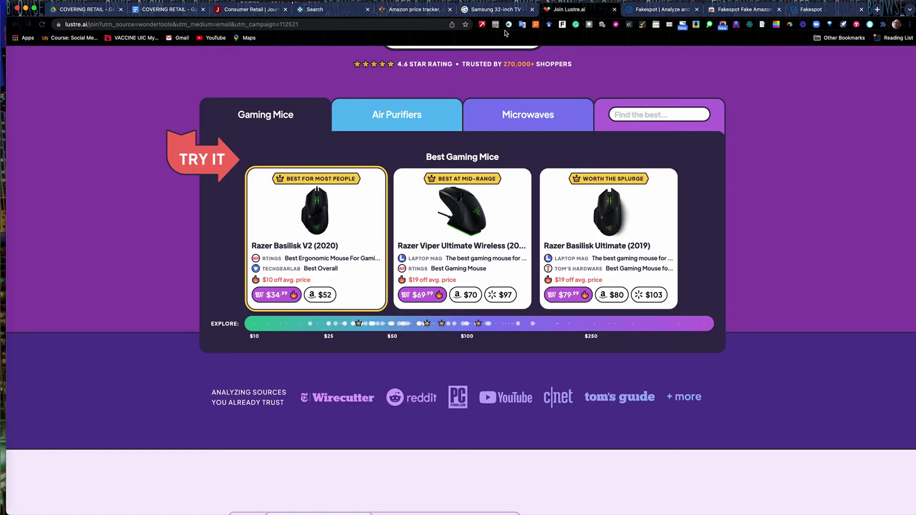
# Browse Lustre's Best Gaming Mice picks and show Chrome's installed extensions list
pyautogui.scroll(2, 489, 113)
pyautogui.scroll(3, 489, 113)
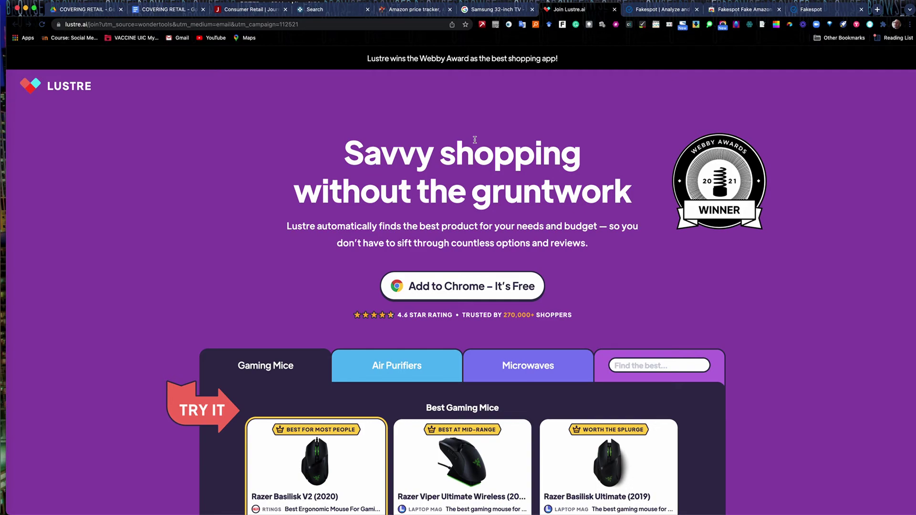
pyautogui.scroll(-2, 475, 139)
pyautogui.scroll(2, 525, 157)
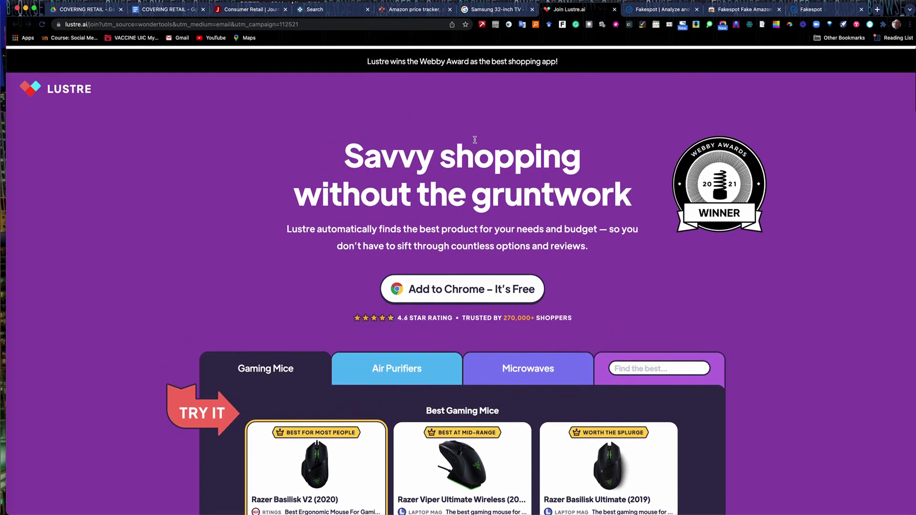
pyautogui.scroll(-3, 599, 266)
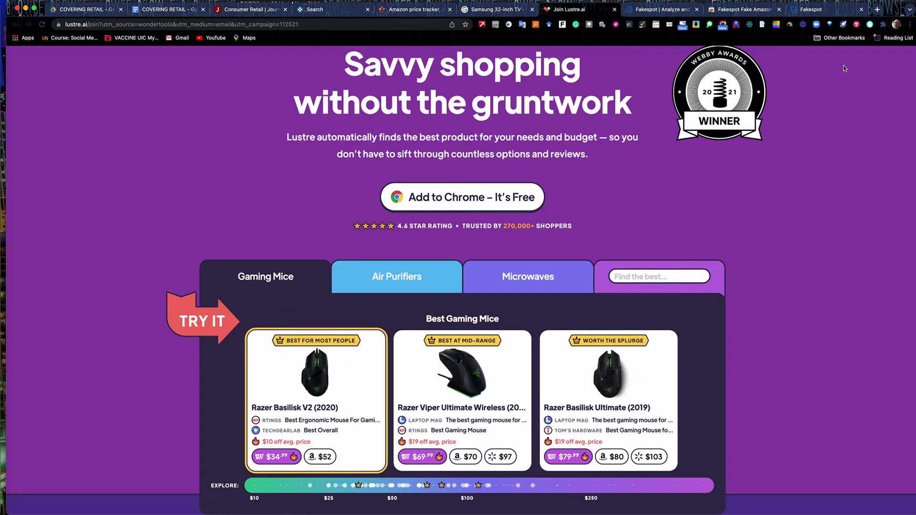
pyautogui.click(883, 28)
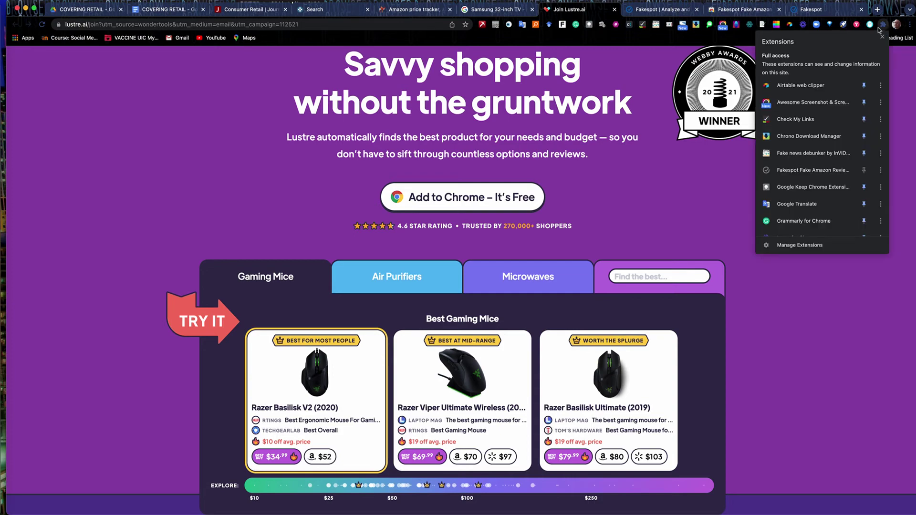
# Launch the Lustre extension and choose its 3D Printers category
pyautogui.scroll(-1, 817, 124)
pyautogui.scroll(-2, 817, 124)
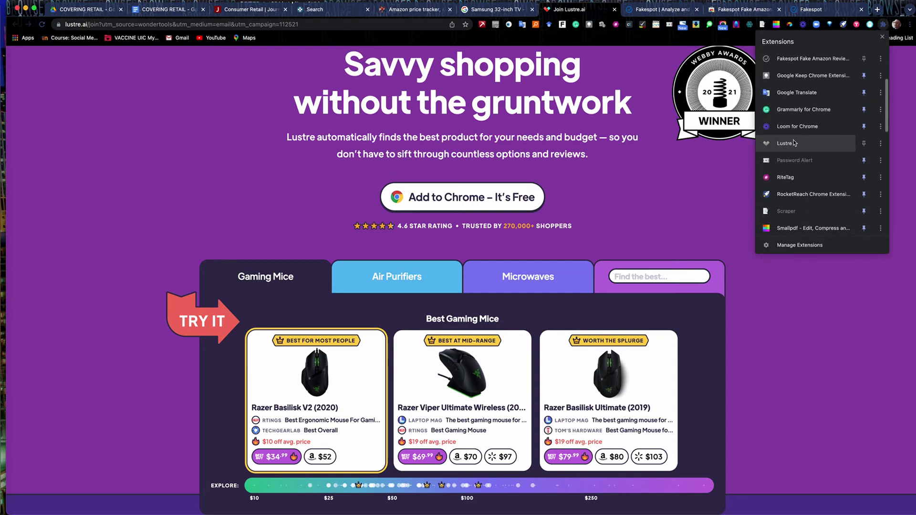
pyautogui.click(792, 143)
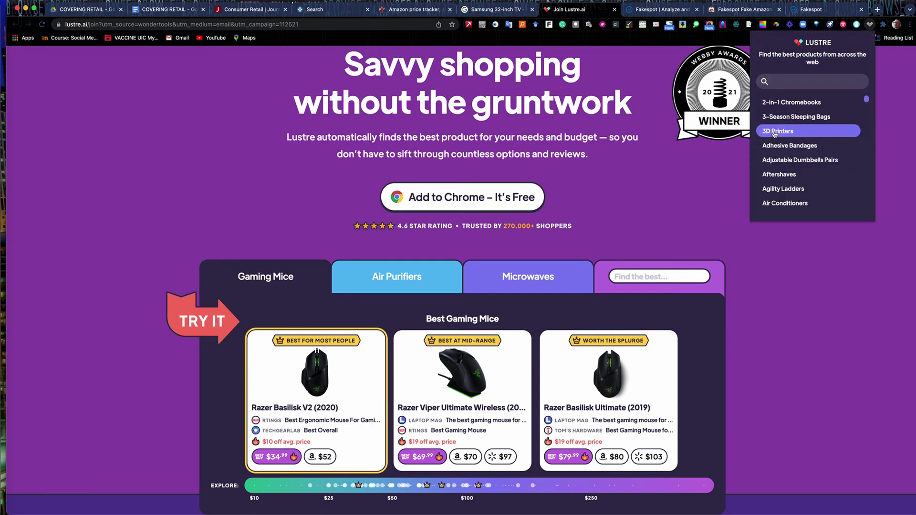
pyautogui.scroll(-5, 775, 134)
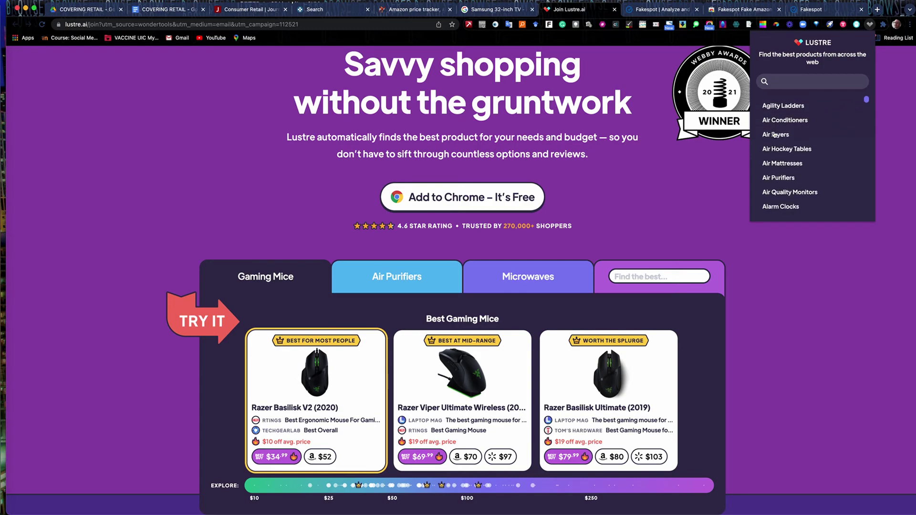
pyautogui.scroll(5, 775, 134)
pyautogui.scroll(-1, 775, 134)
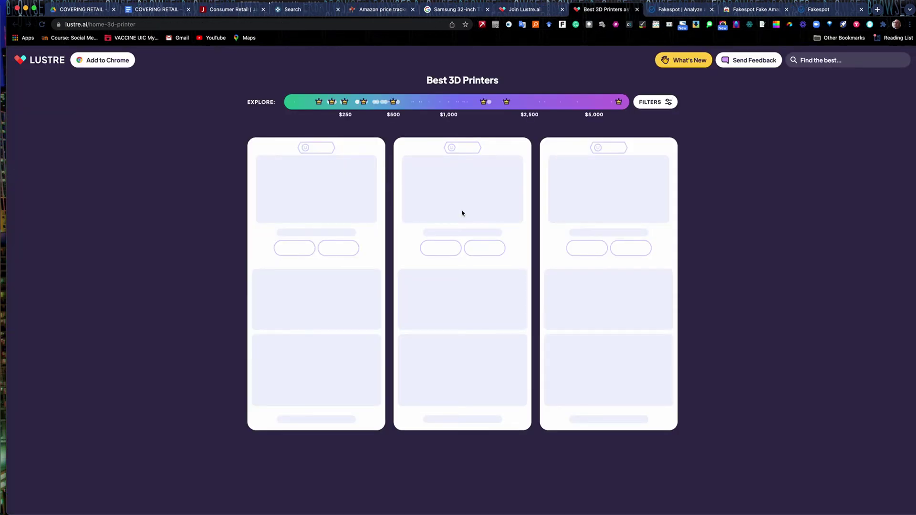
pyautogui.moveTo(333, 105)
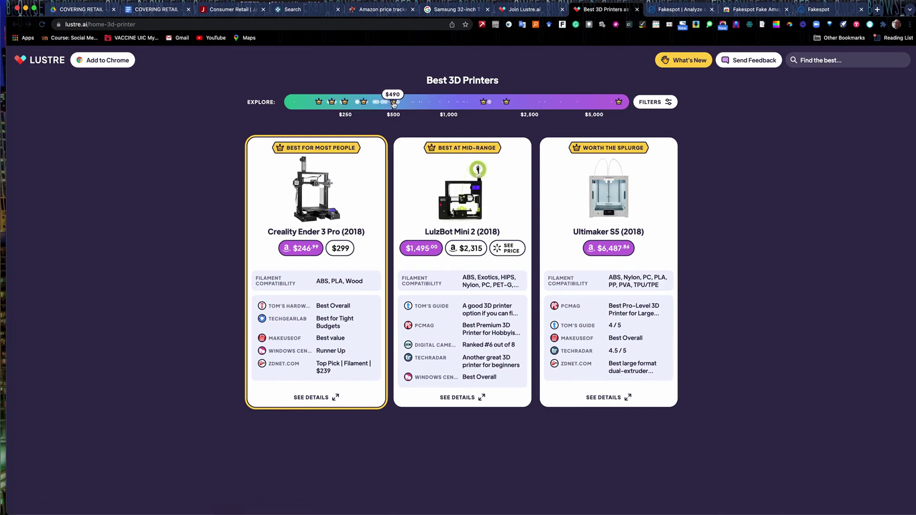
pyautogui.click(670, 103)
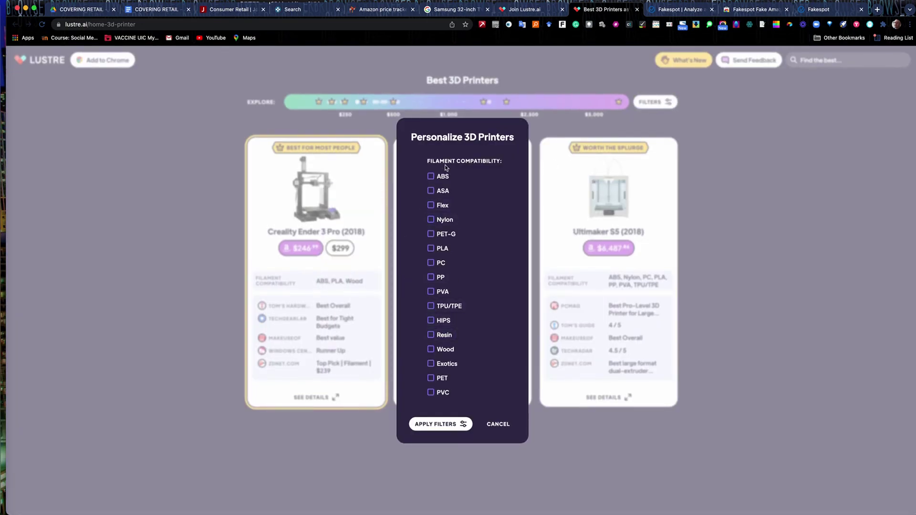
pyautogui.click(497, 425)
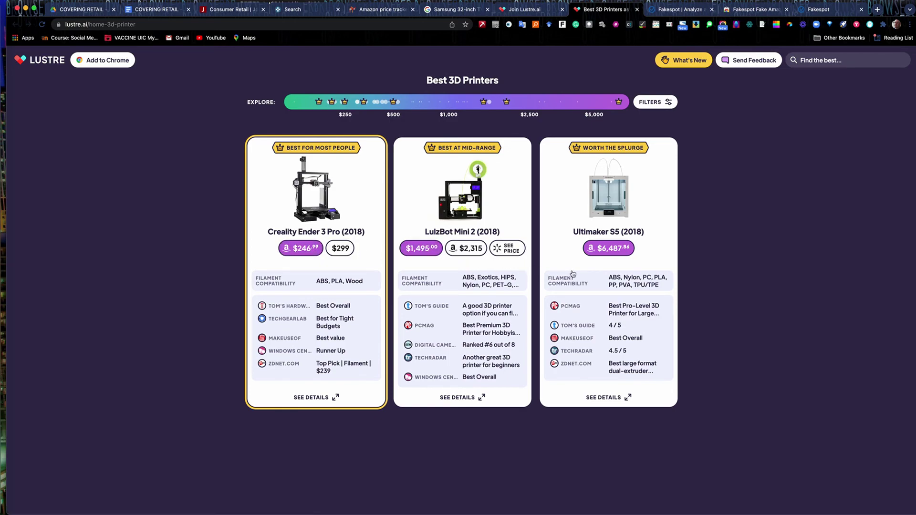
pyautogui.moveTo(590, 291)
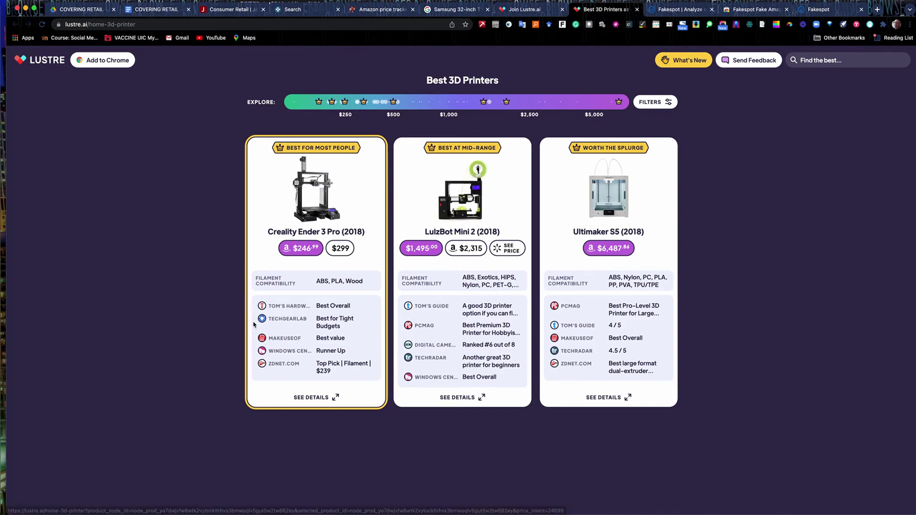
pyautogui.moveTo(300, 347)
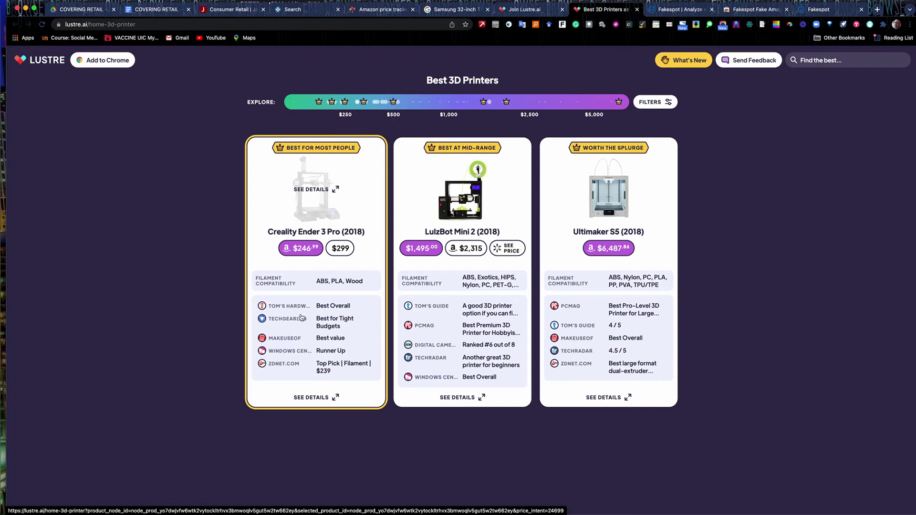
# Open the Creality Ender 3 Pro details, review its ~$250 competitors, then close the analysis
pyautogui.click(336, 399)
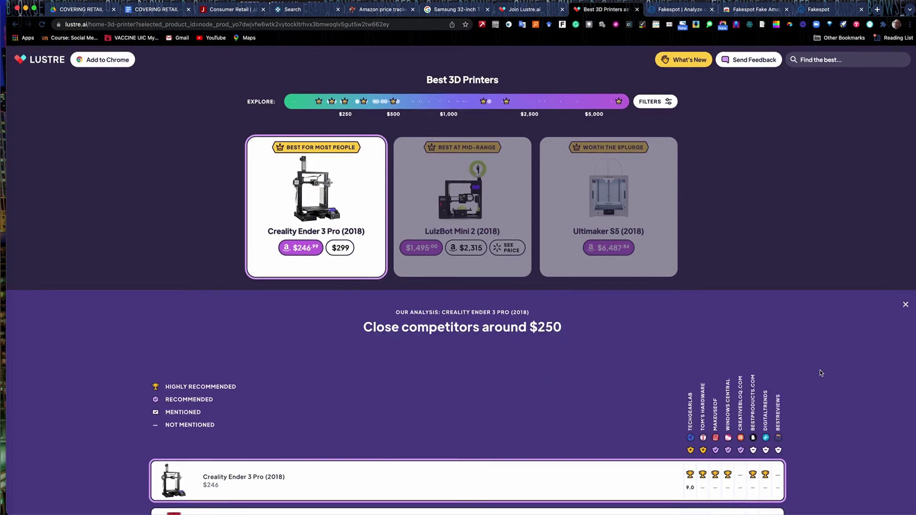
pyautogui.scroll(-7, 820, 370)
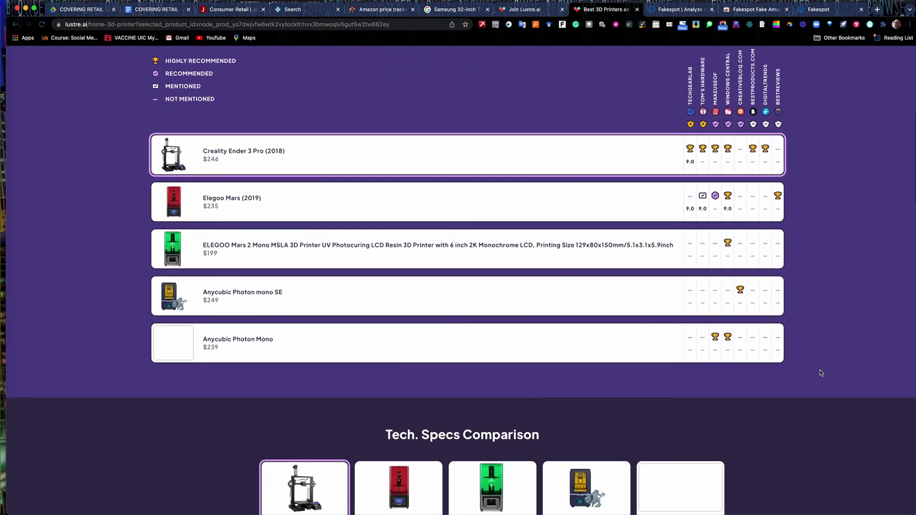
pyautogui.scroll(-4, 819, 370)
pyautogui.scroll(11, 820, 372)
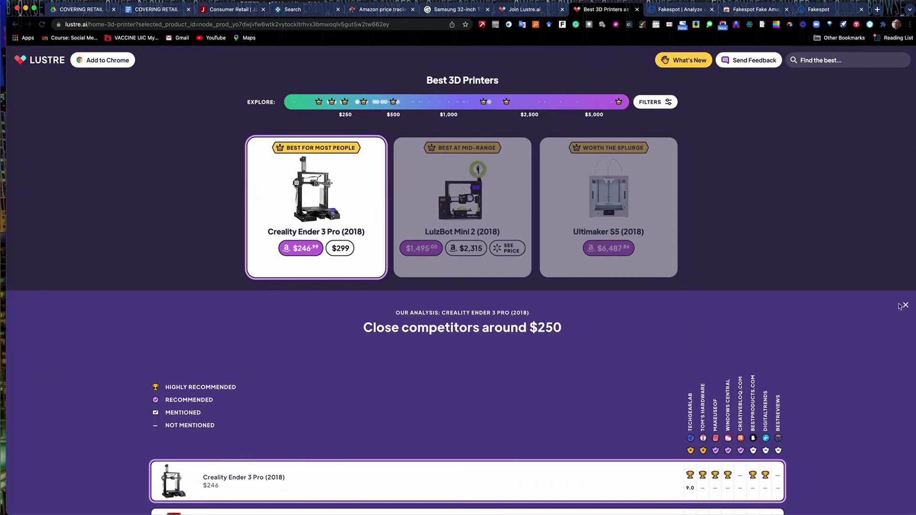
pyautogui.click(906, 305)
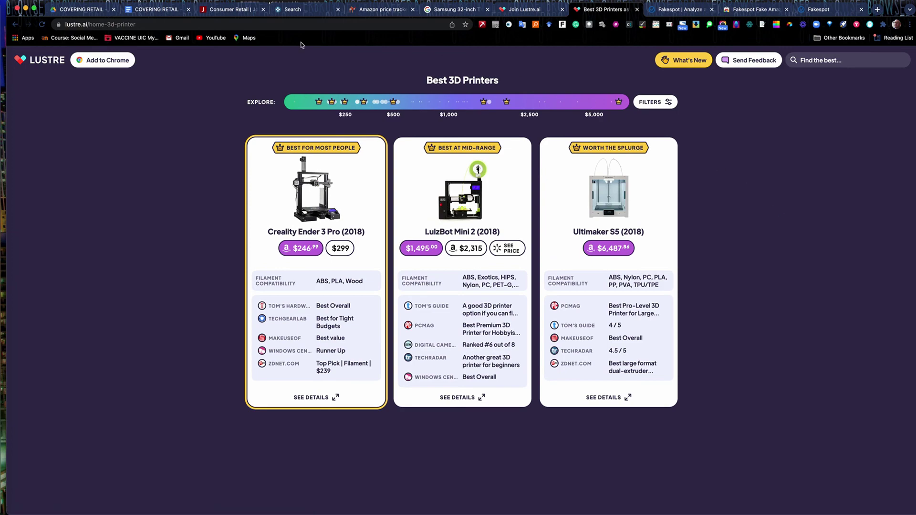
# Scroll the COVERING RETAIL doc to the top, then switch to the Consumer Retail Journalist's Toolbox page
pyautogui.click(168, 11)
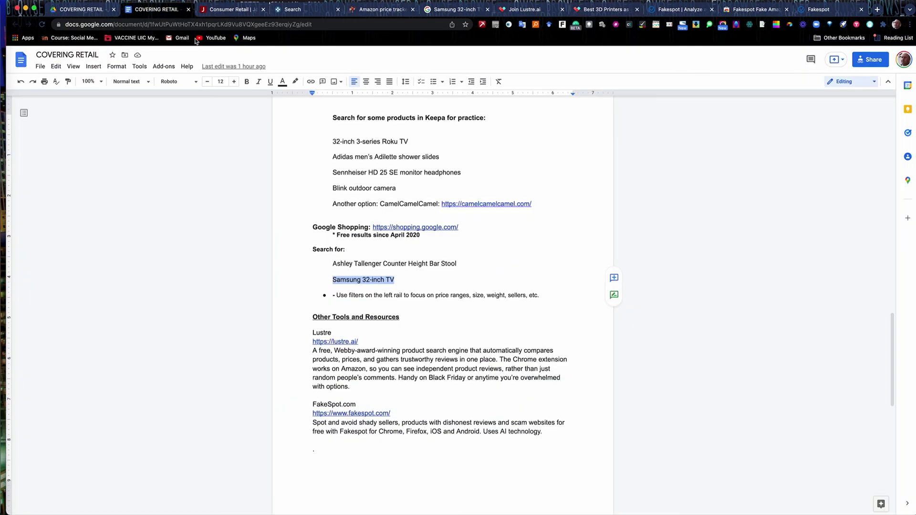
pyautogui.scroll(15, 403, 242)
pyautogui.scroll(3, 403, 242)
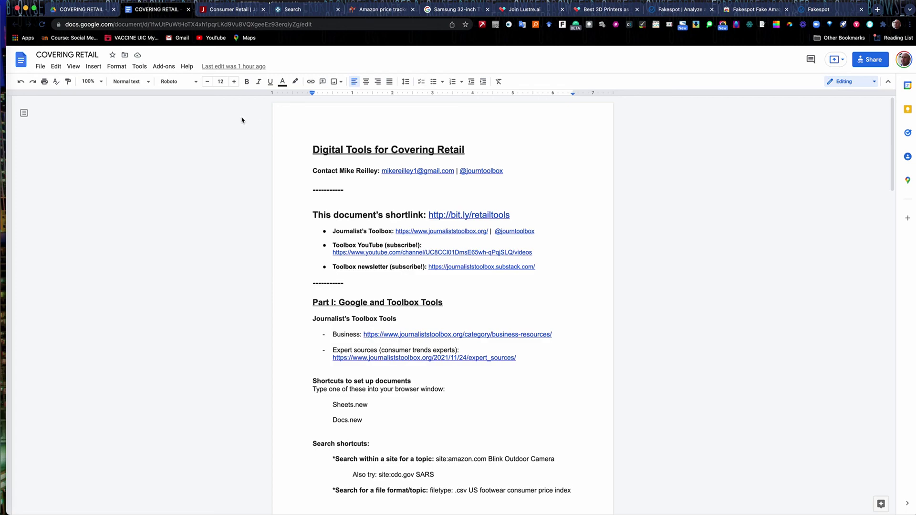
pyautogui.click(224, 9)
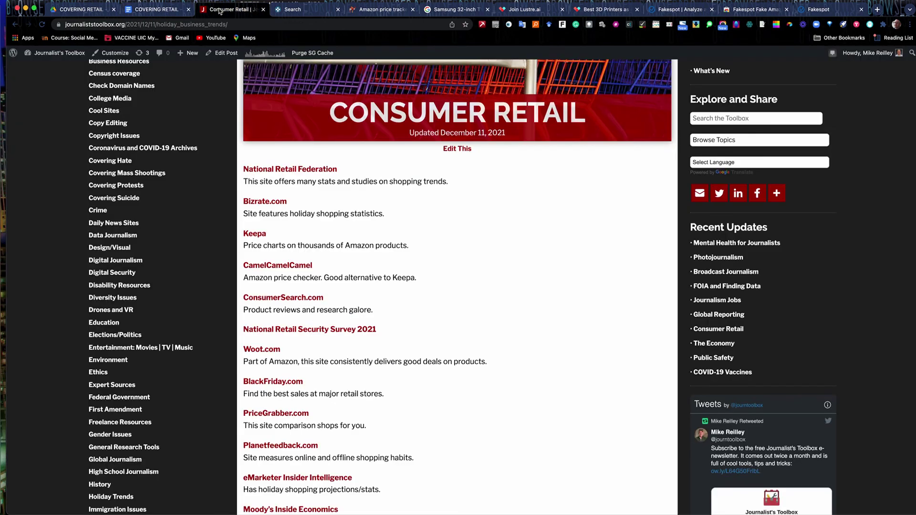
# Go to the Journalist's Toolbox homepage and scroll through its topic cards and back up
pyautogui.scroll(4, 350, 101)
pyautogui.click(350, 103)
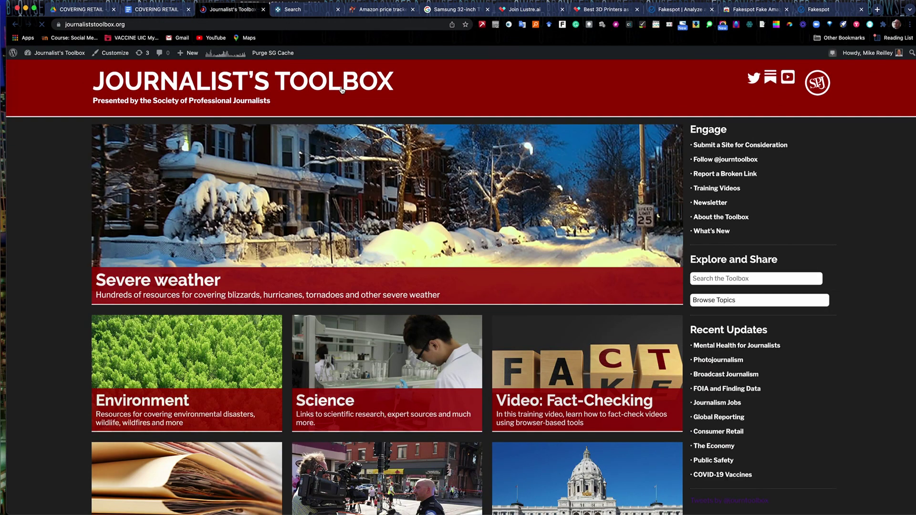
pyautogui.scroll(-6, 373, 266)
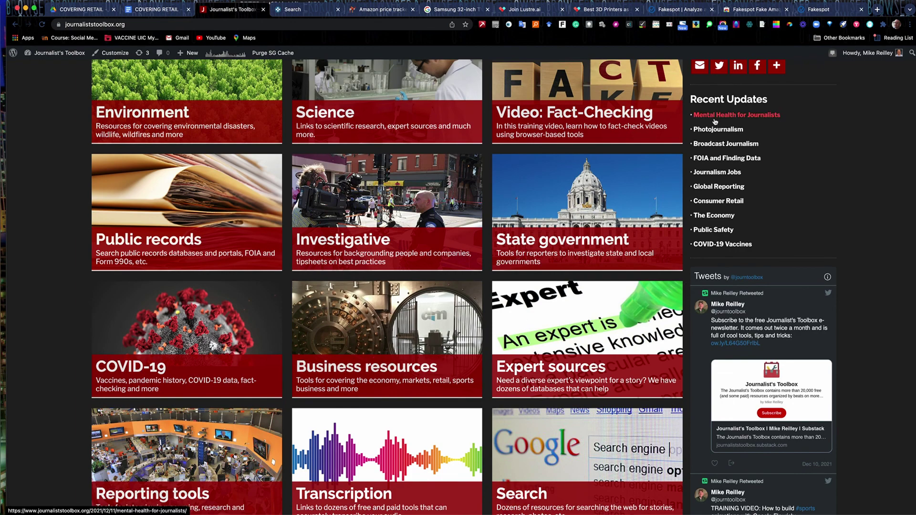
pyautogui.scroll(6, 287, 125)
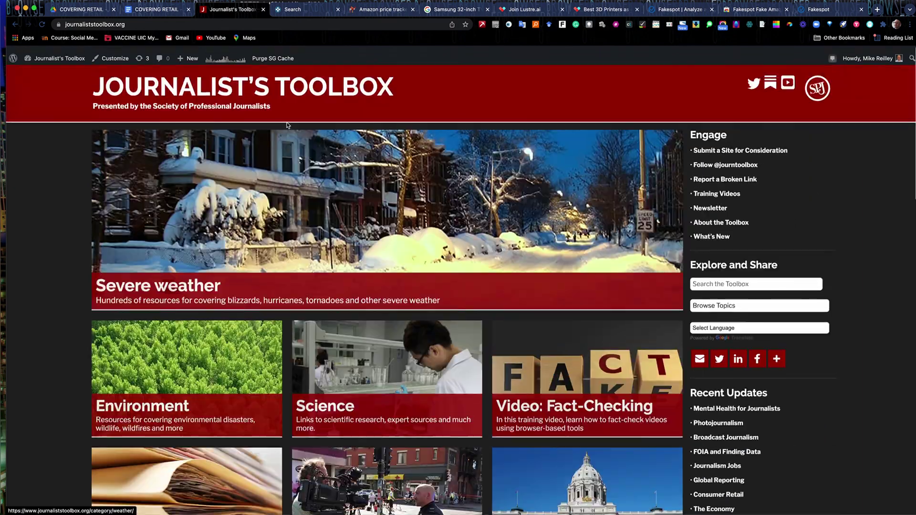